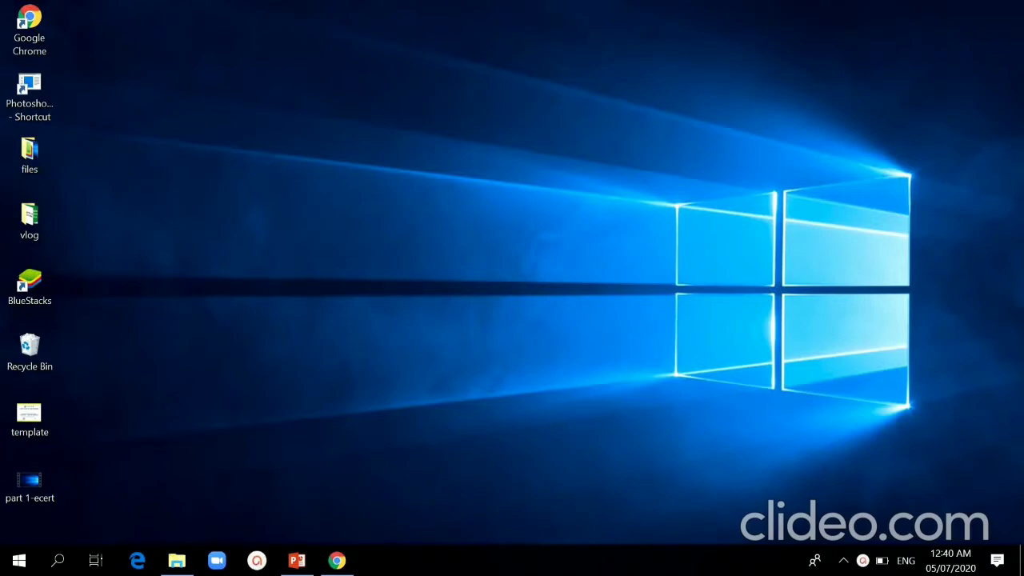
Step: Present the e-certificate tutorial slides, revealing the New and Folder arrows, up to the folder-naming slide
left_click(297, 560)
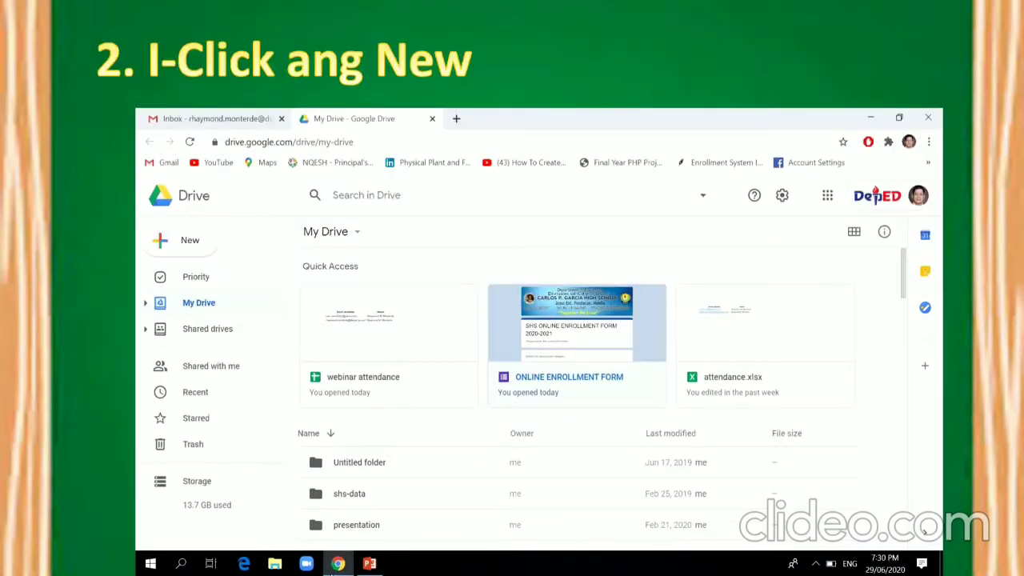
left_click(490, 573)
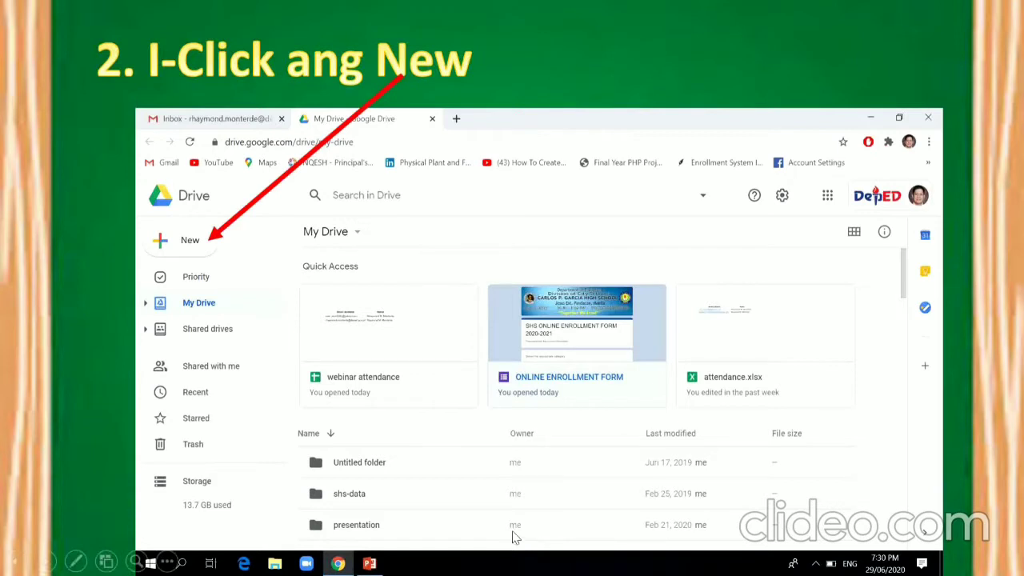
left_click(513, 537)
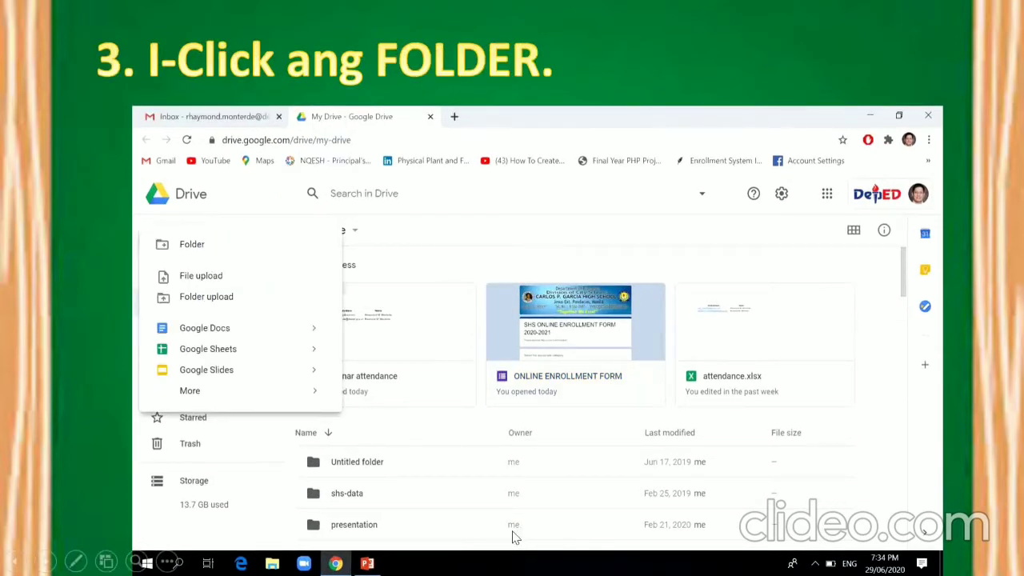
left_click(513, 537)
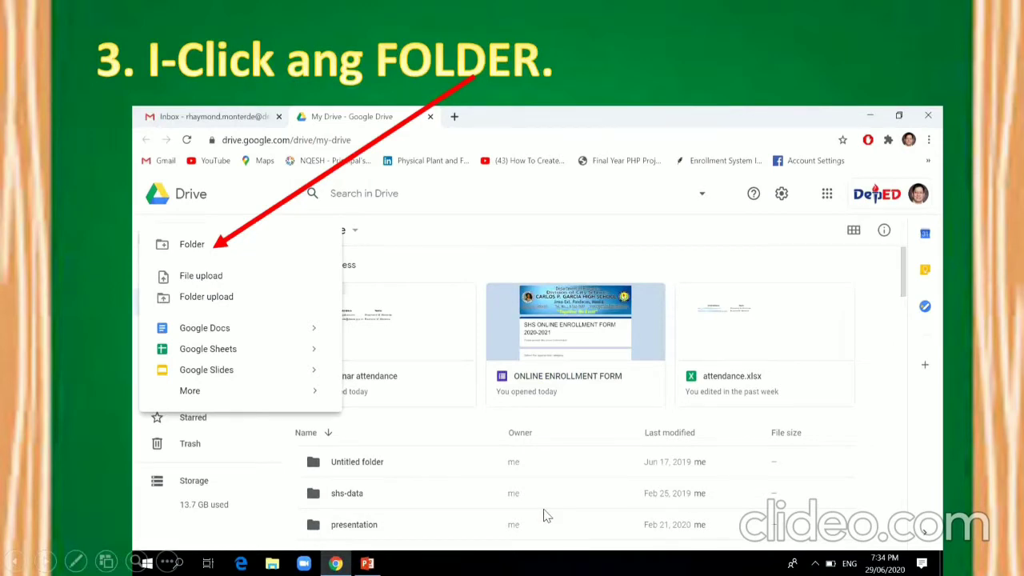
left_click(543, 515)
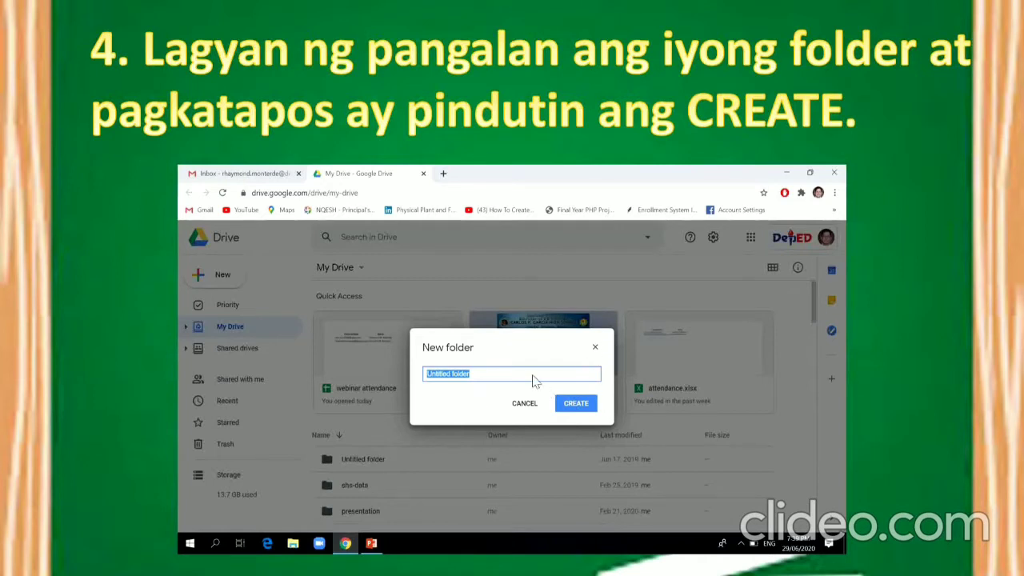
Step: Advance the slideshow through the Seminar in ICT example to step 8 on retitling the form
left_click(548, 563)
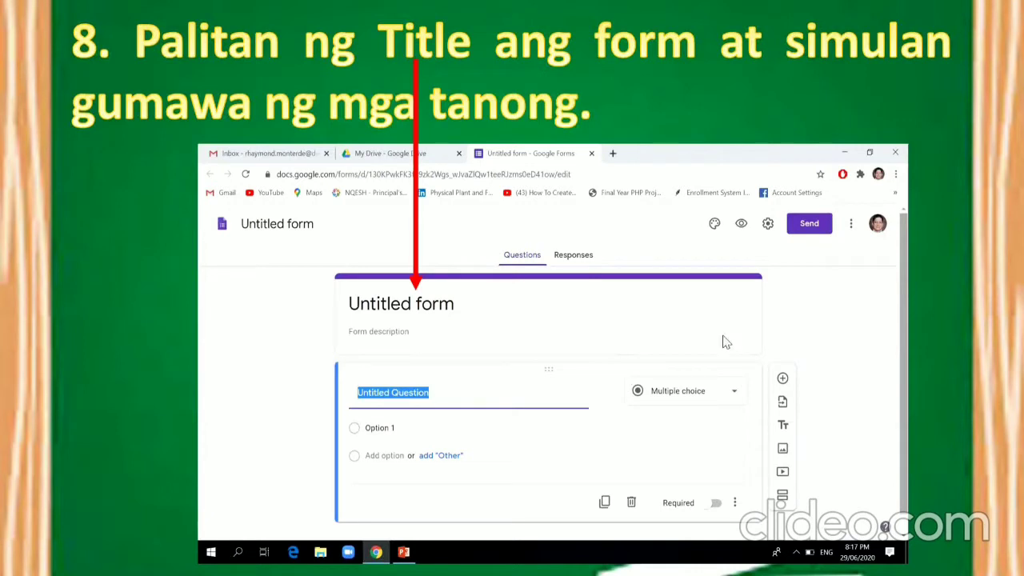
Step: Advance past step 9's preview arrow to the Registration Form example with Email Address and Full Name
left_click(598, 216)
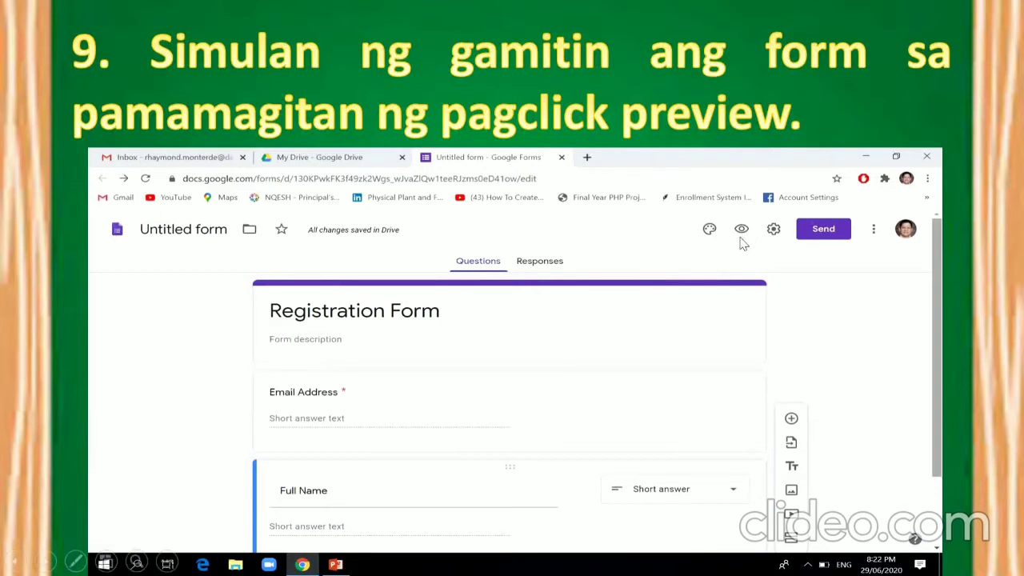
left_click(674, 329)
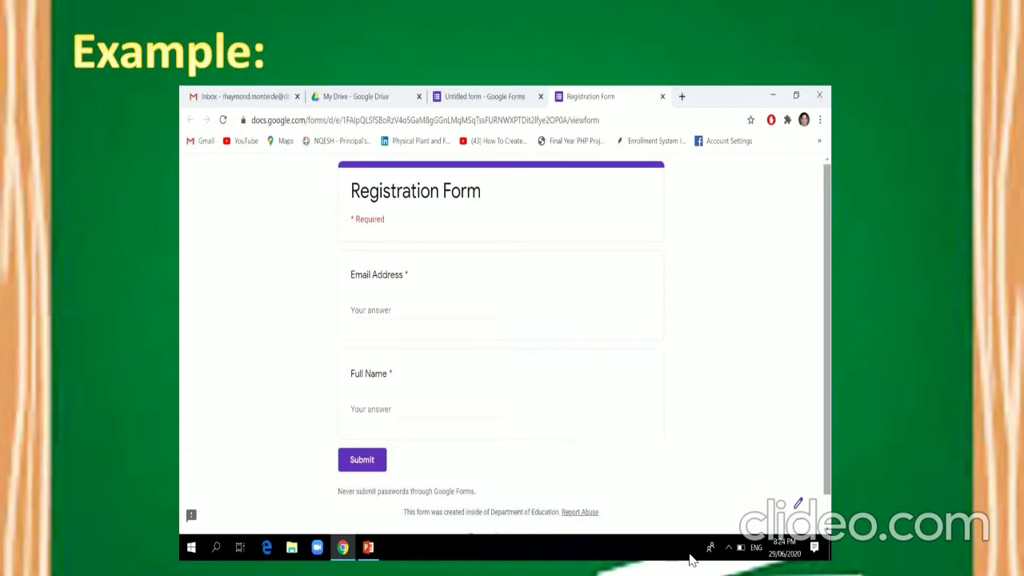
Step: Step through slides 10–13, including the Google Slides and Blank presentation arrows, to the end screen
left_click(769, 383)
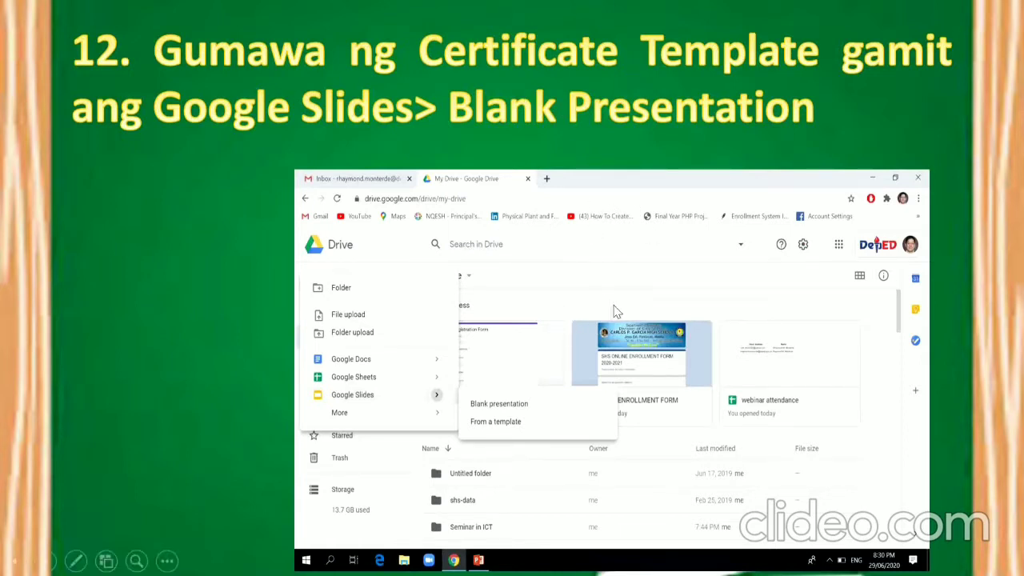
left_click(670, 280)
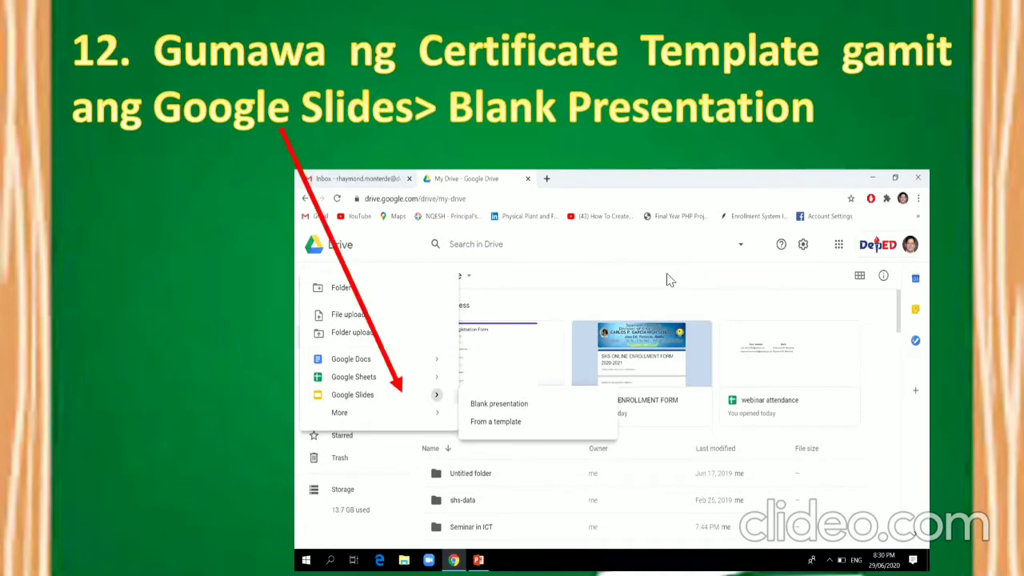
left_click(670, 280)
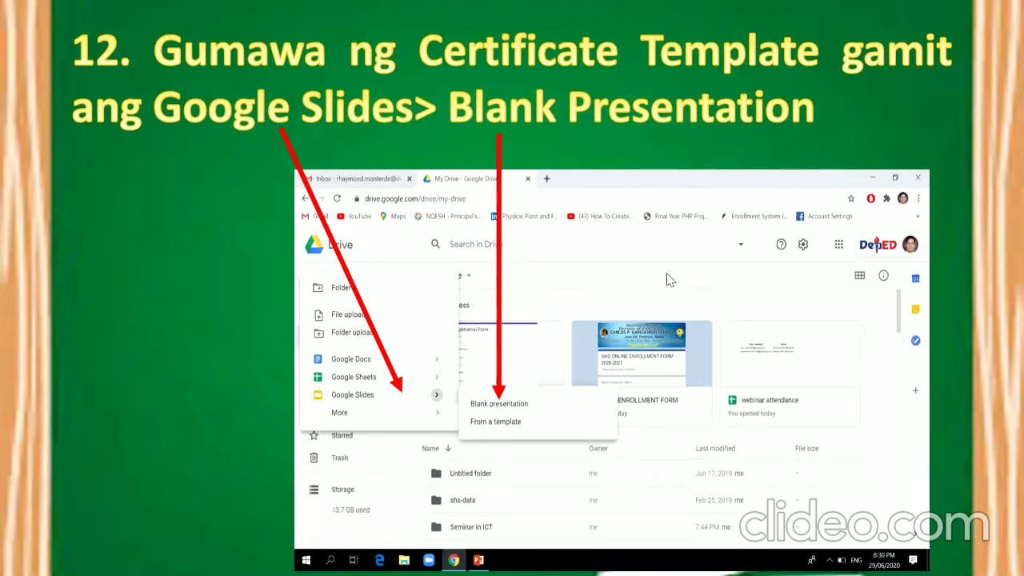
left_click(670, 280)
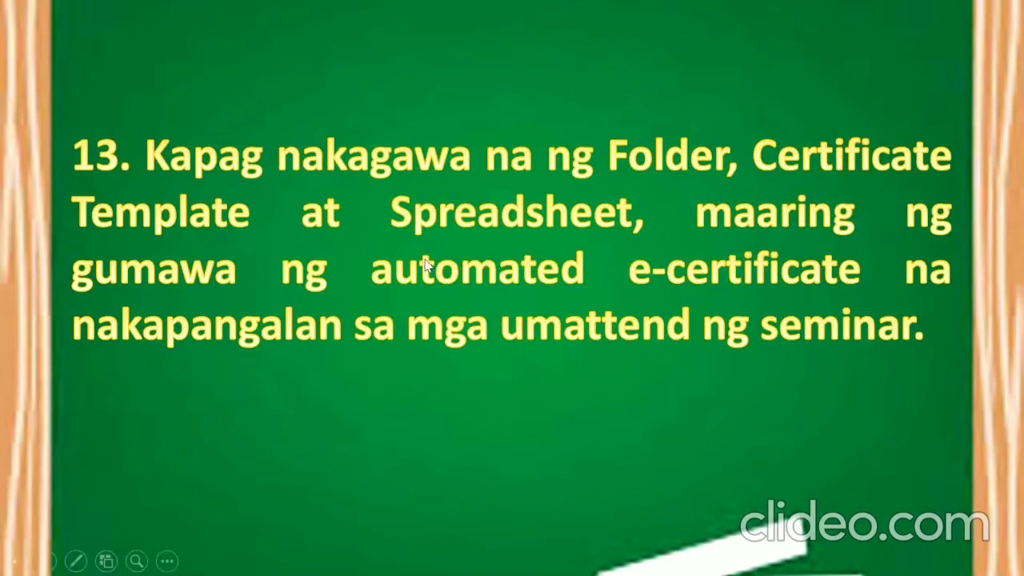
left_click(669, 312)
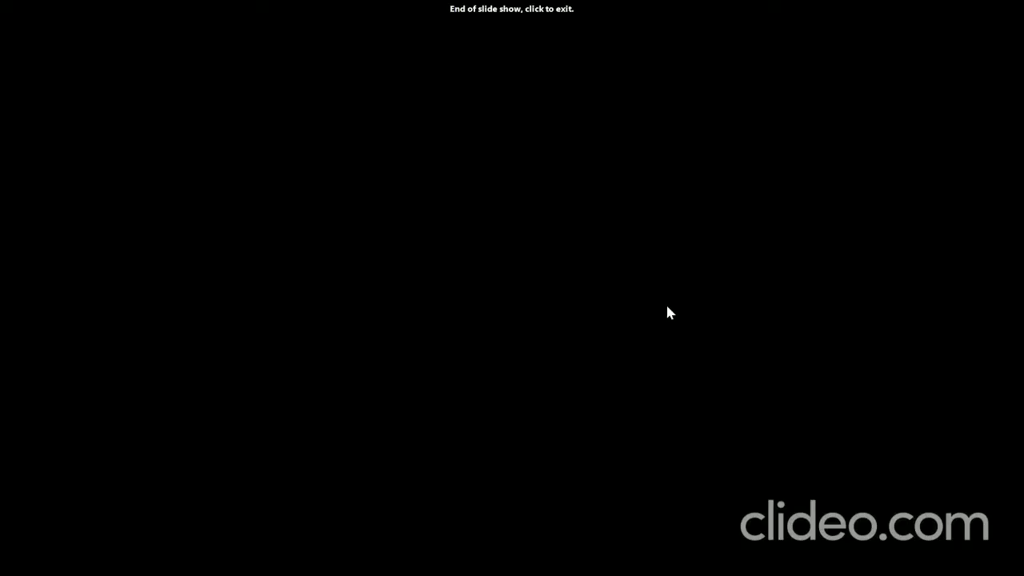
Step: Exit the slideshow, minimize PowerPoint, launch Chrome and go to gmail
left_click(639, 270)
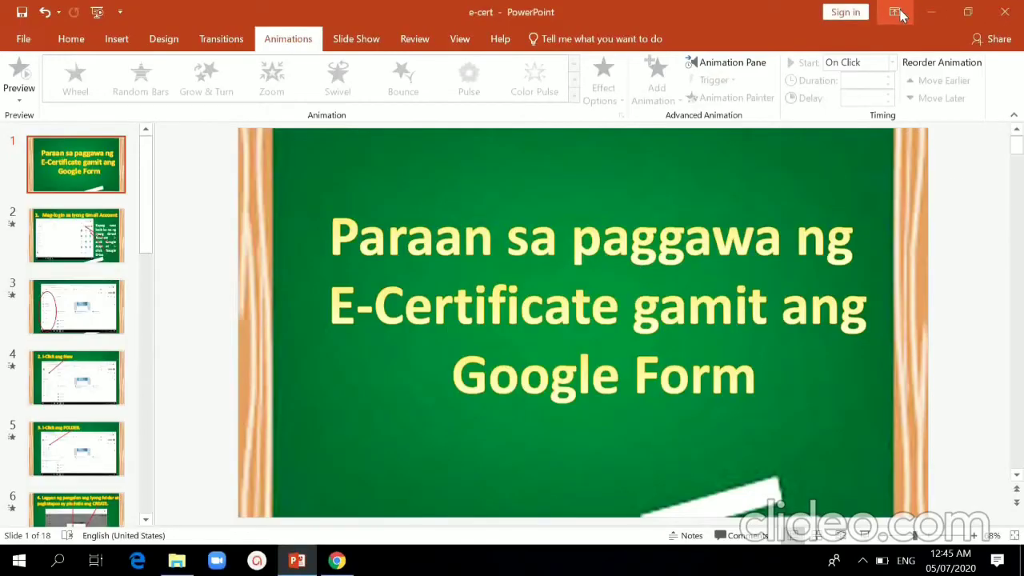
left_click(932, 10)
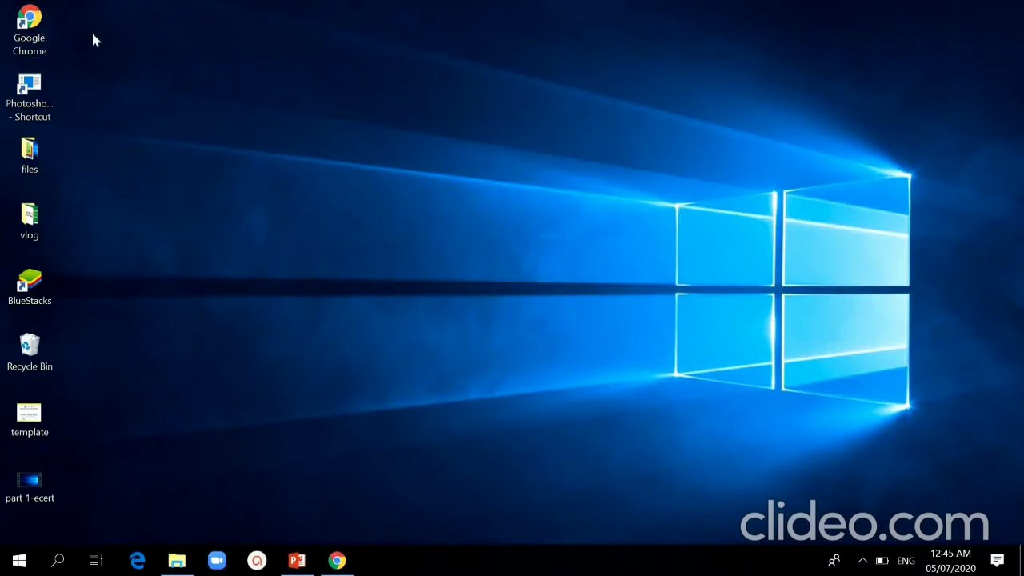
double_click(45, 32)
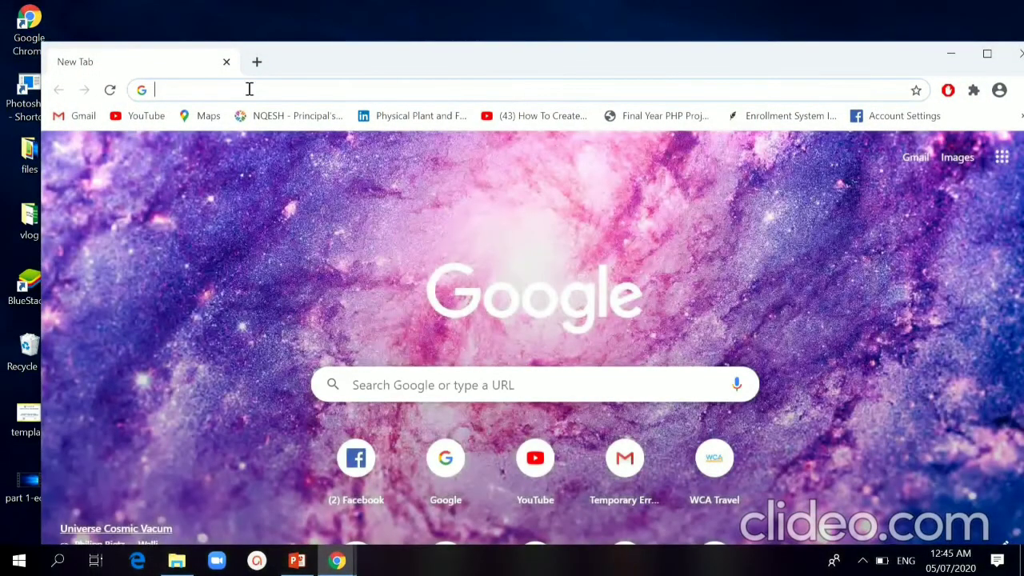
left_click(249, 89)
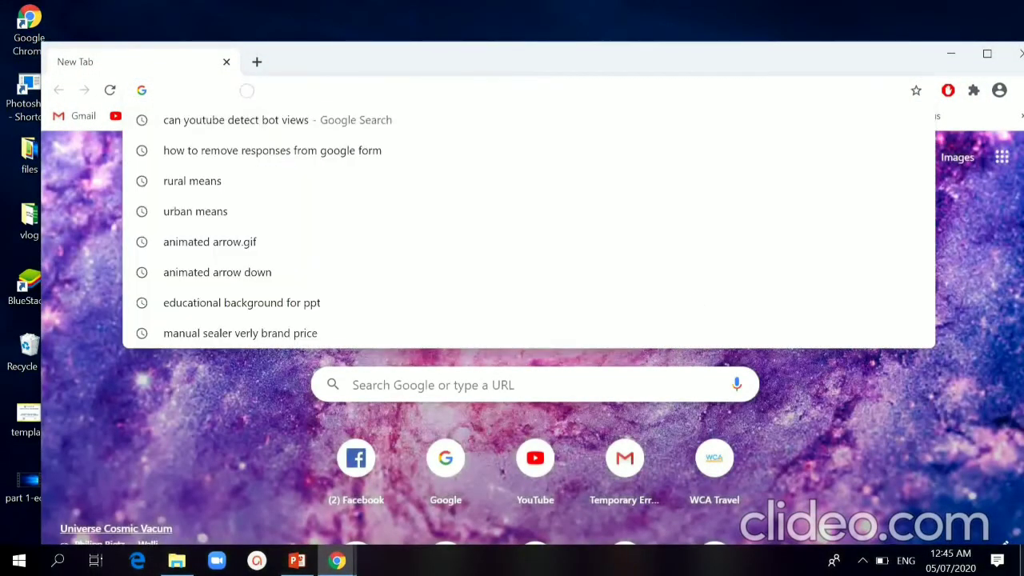
type("gmail.com")
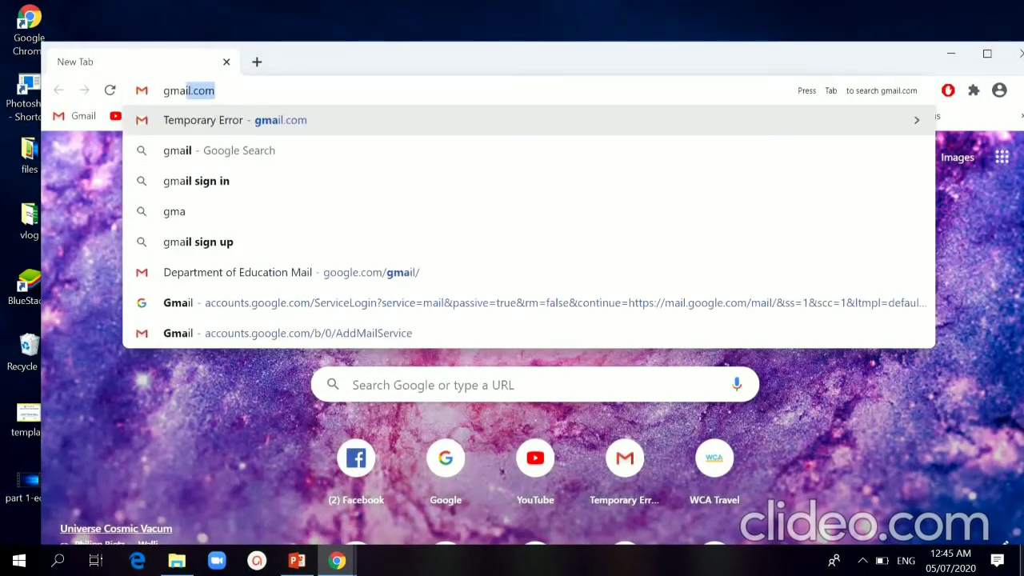
key("Return")
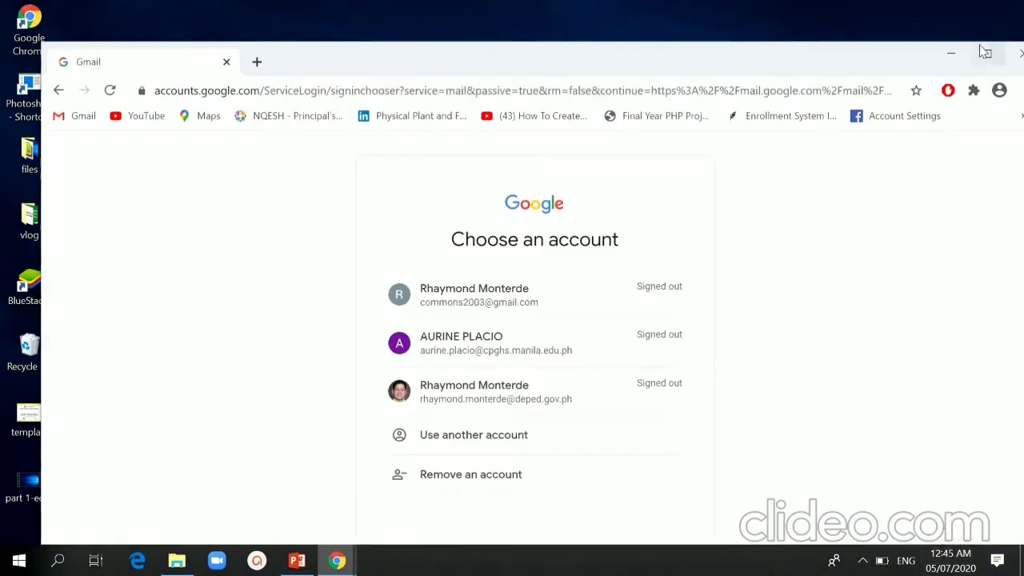
Step: Maximize Chrome and sign in with the third listed account and its password
left_click(987, 54)
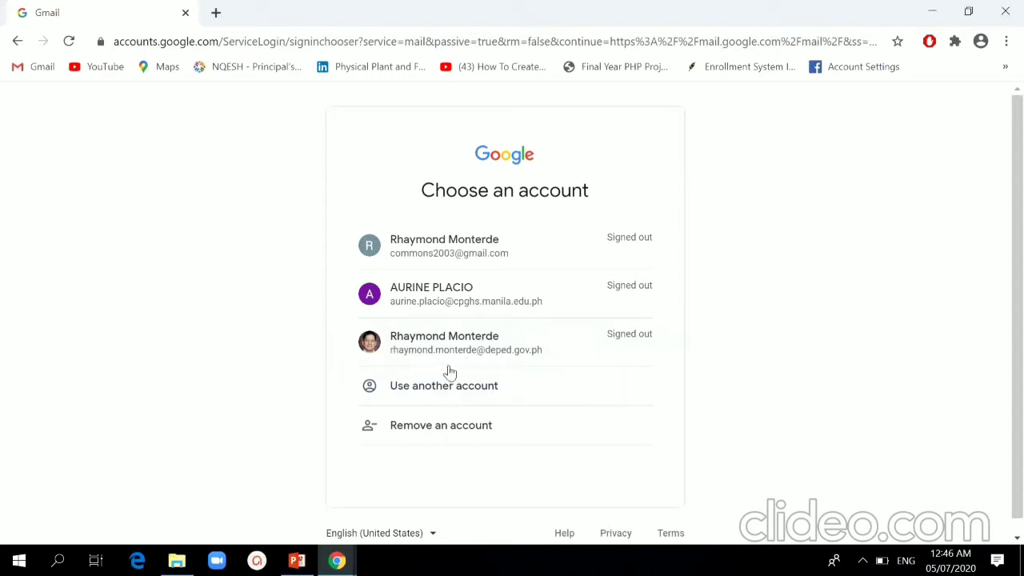
left_click(511, 350)
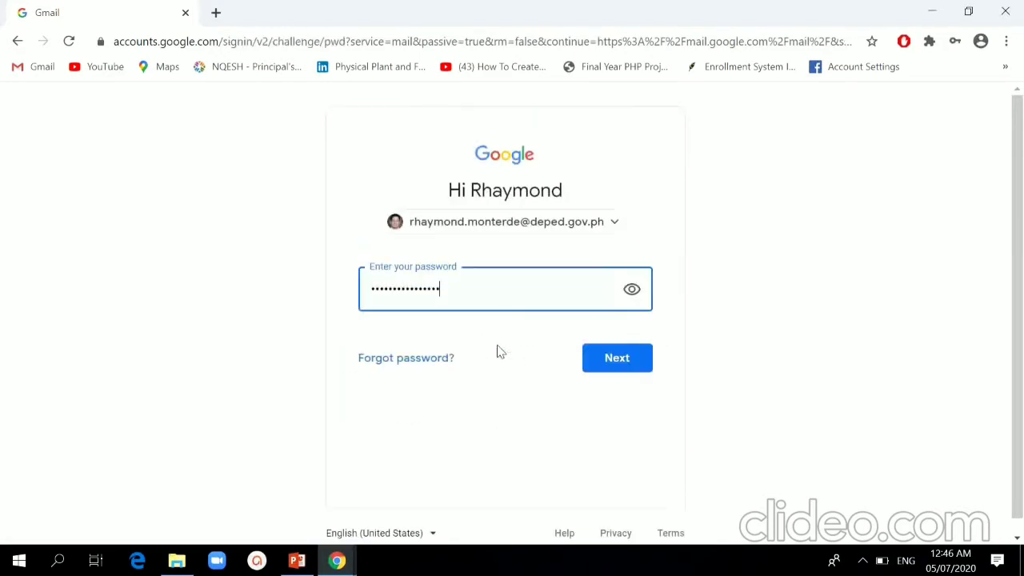
left_click(624, 364)
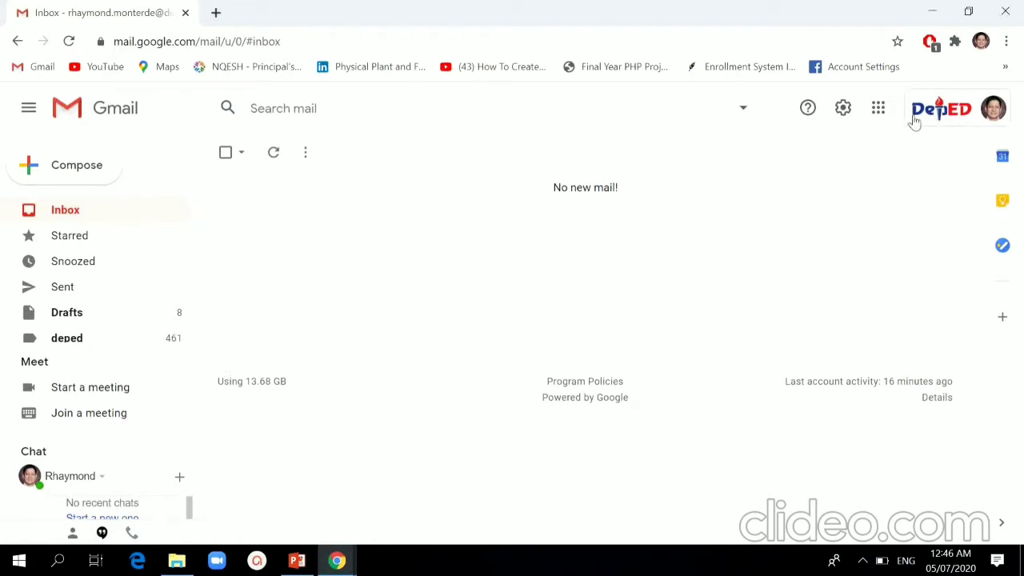
Step: Open Drive from Gmail's Google apps grid
left_click(881, 118)
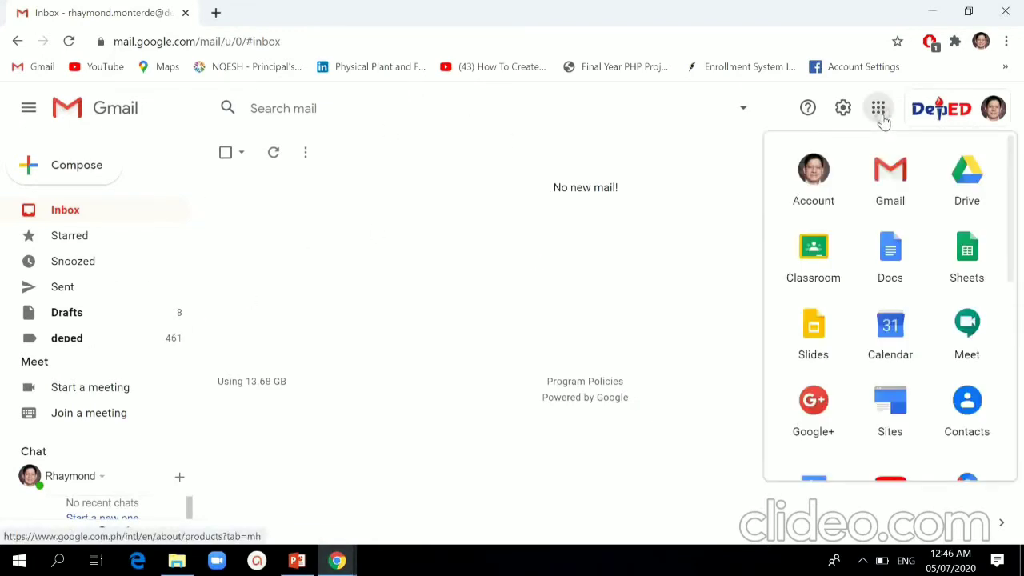
left_click(968, 195)
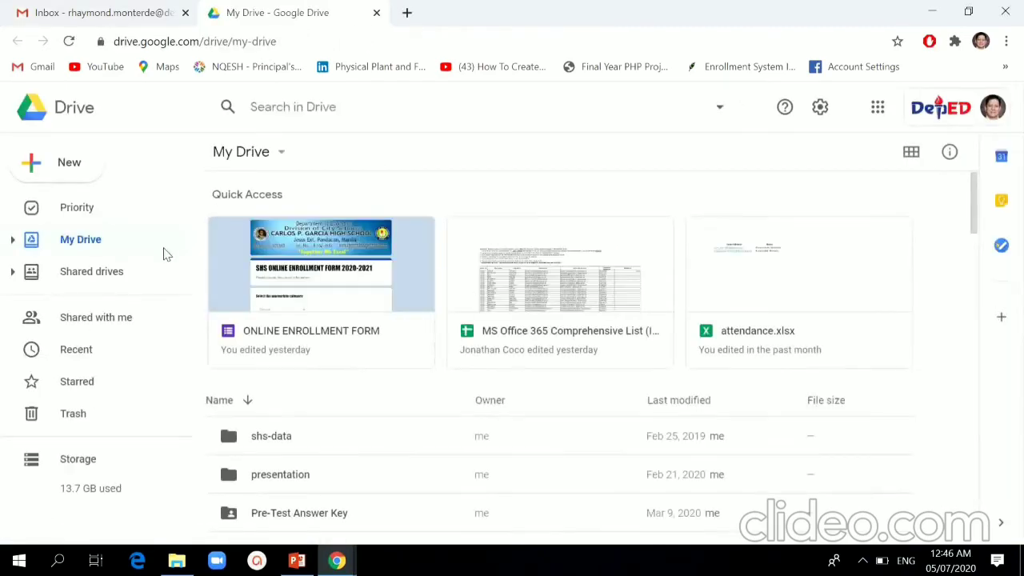
Step: Make a new My Drive folder called 'Seminar in ICT'
left_click(85, 172)
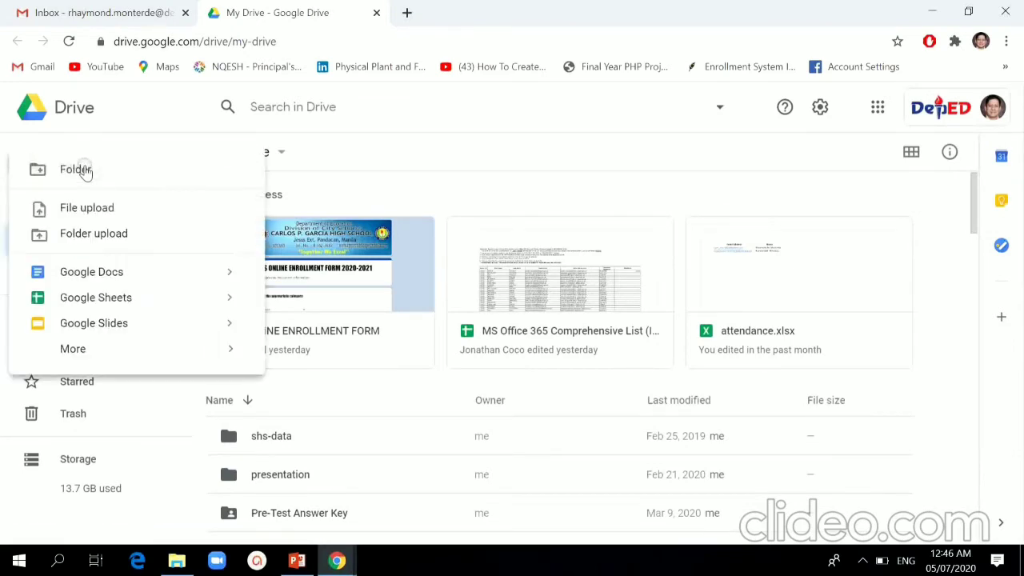
left_click(167, 174)
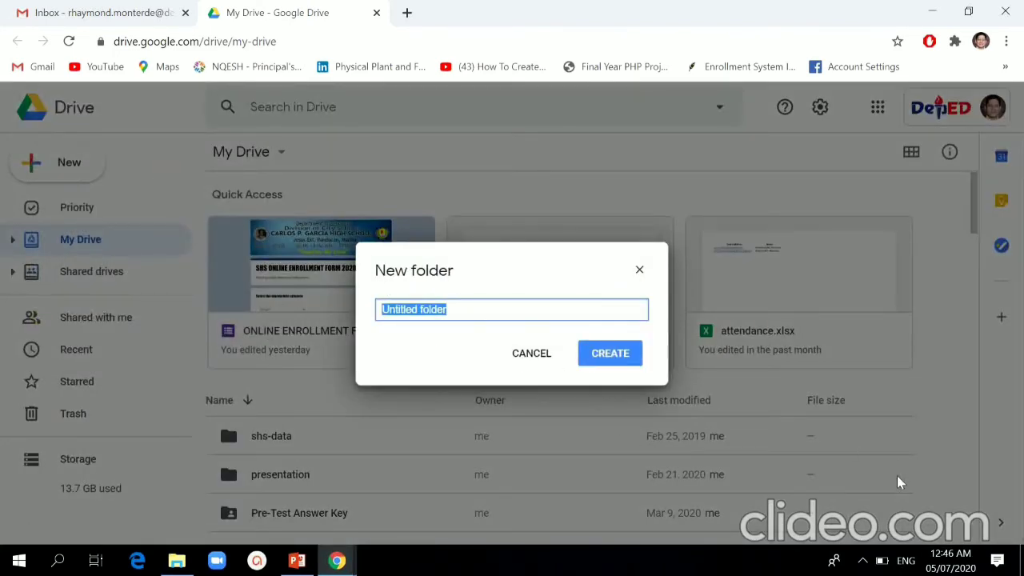
type("Semi")
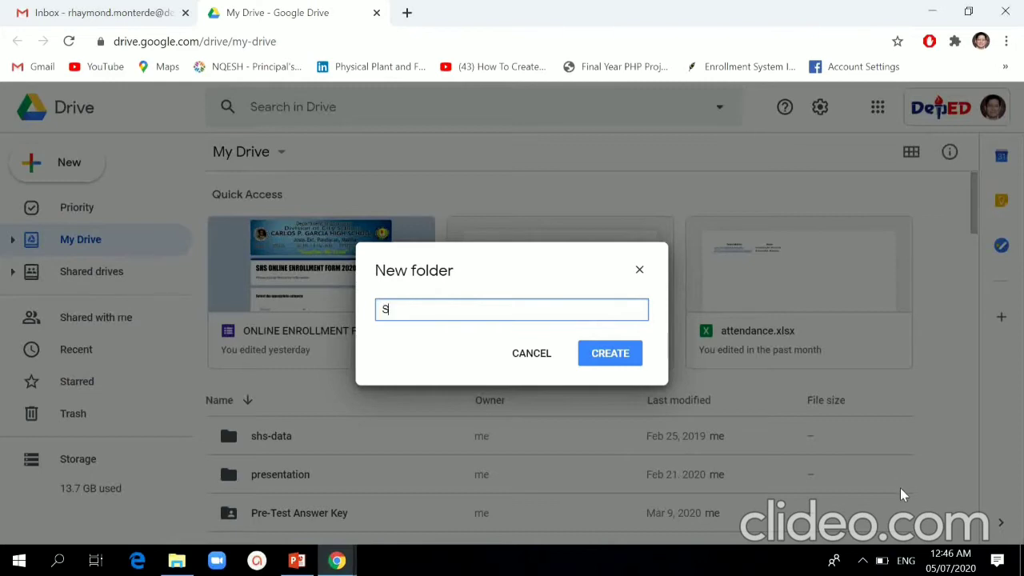
key("BackSpace")
key("BackSpace")
type("inar in ICT")
left_click(624, 357)
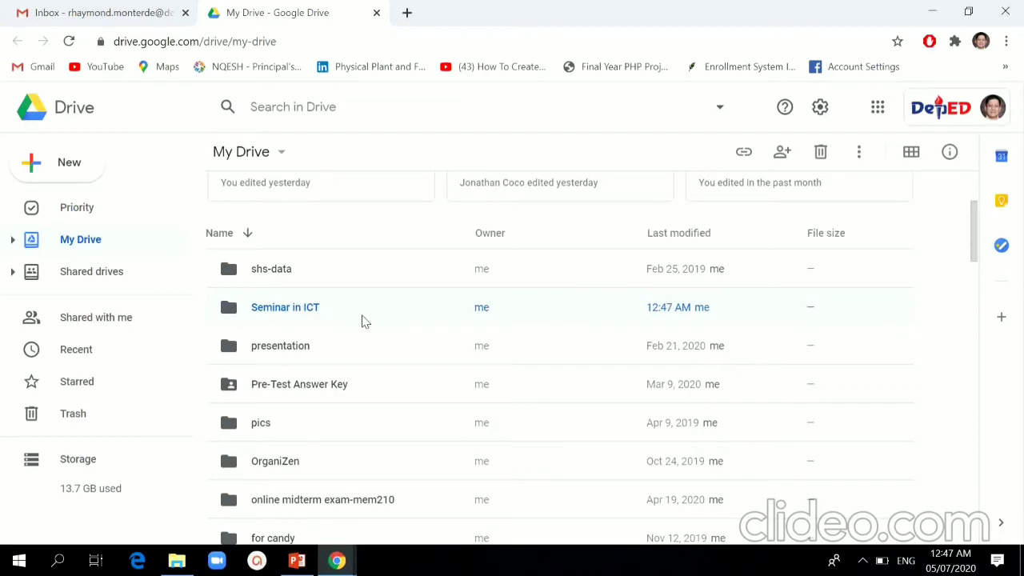
Step: Create a blank form via New > More > Google Forms
left_click(76, 164)
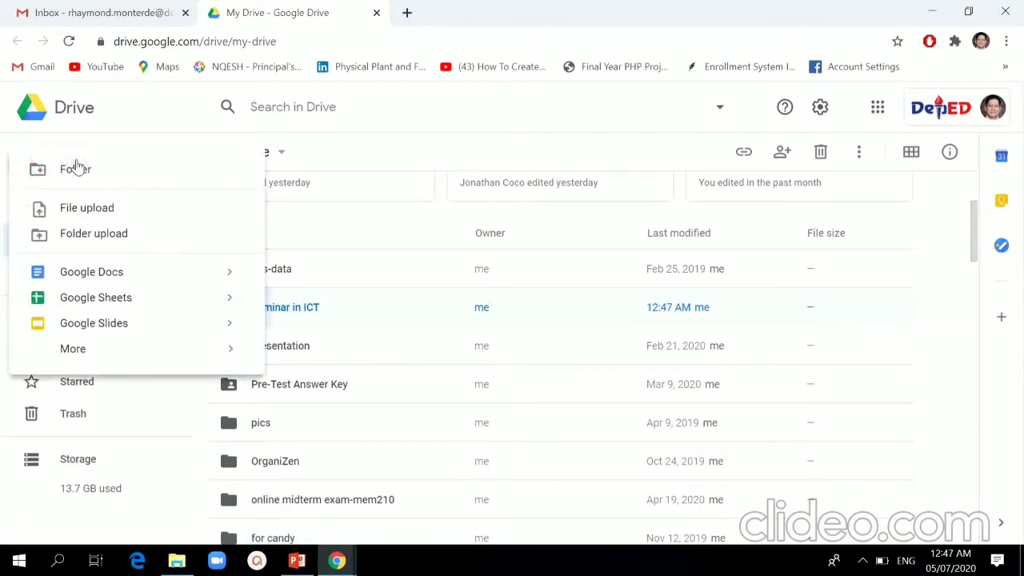
mouse_move(100, 360)
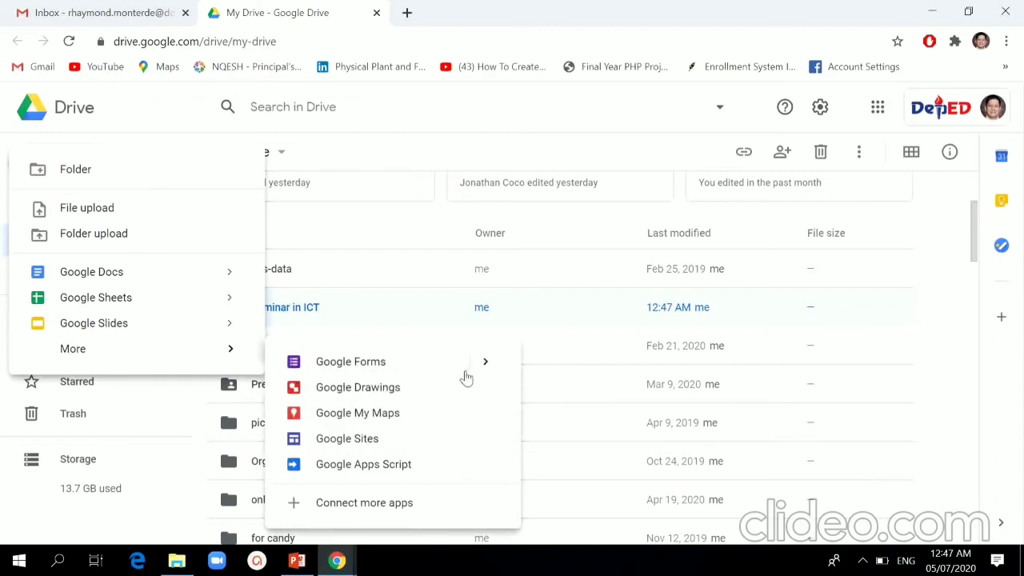
mouse_move(483, 362)
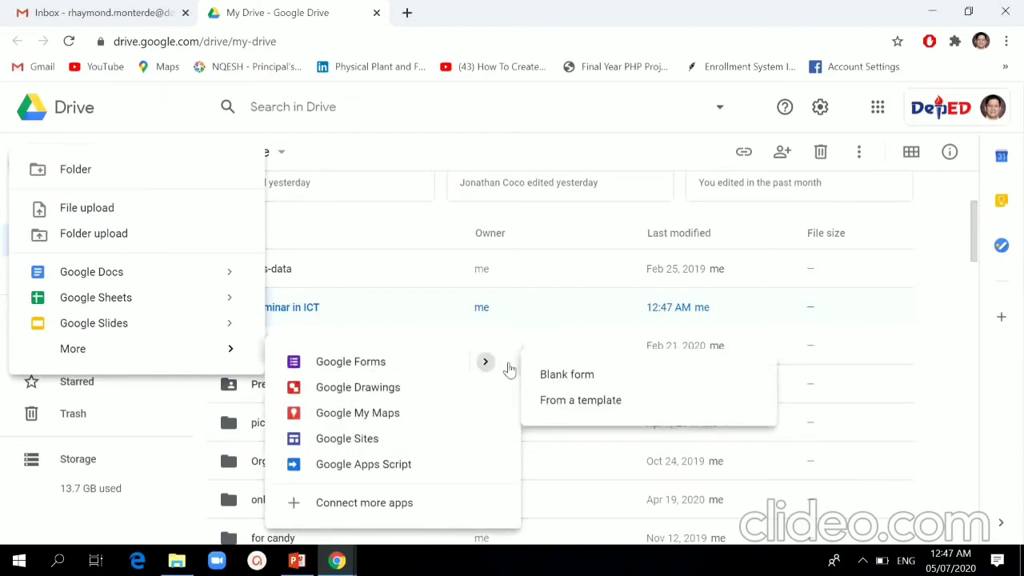
left_click(589, 381)
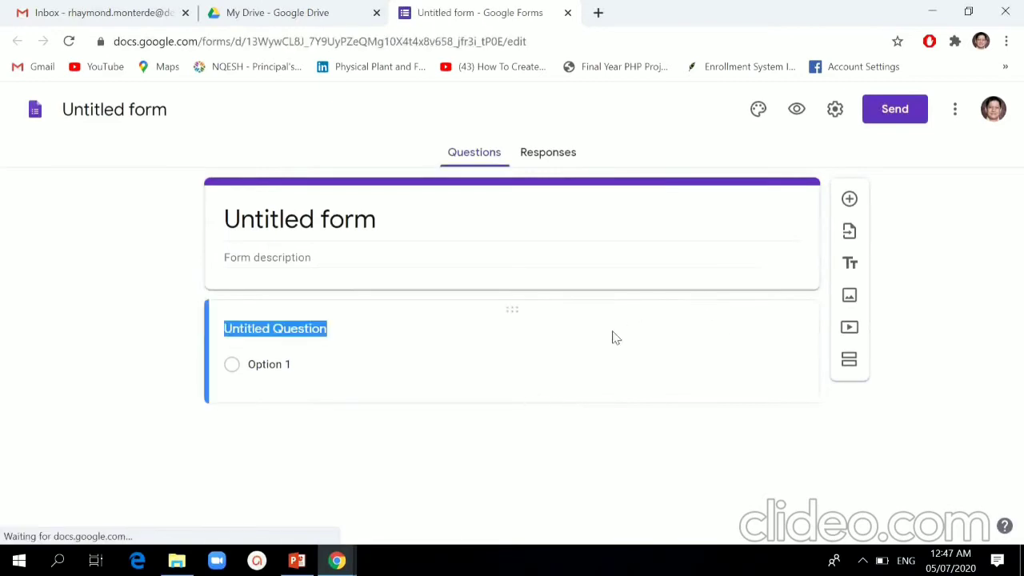
Step: Title the form 'Registration Form'
left_click(350, 221)
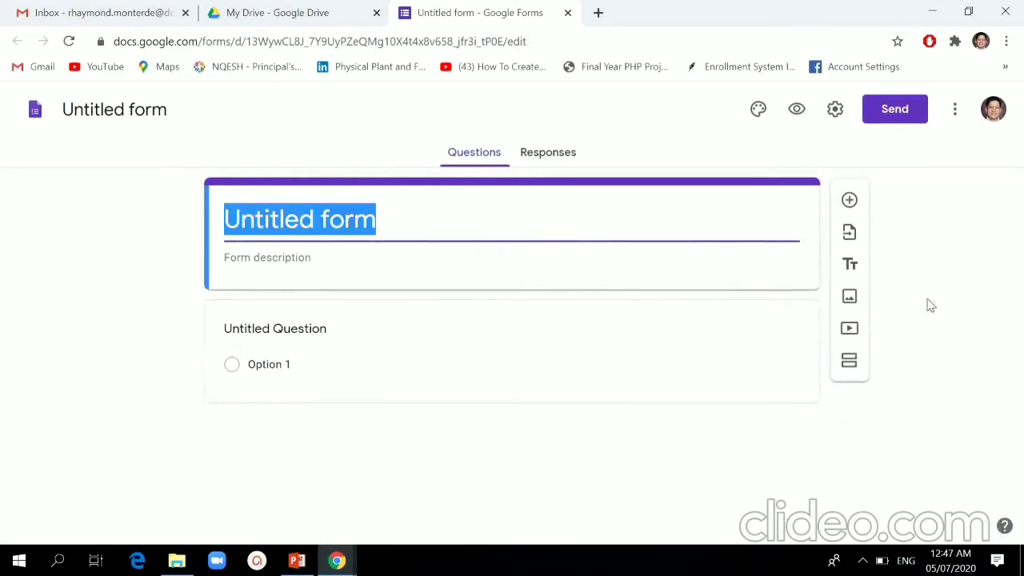
type("Registraiton")
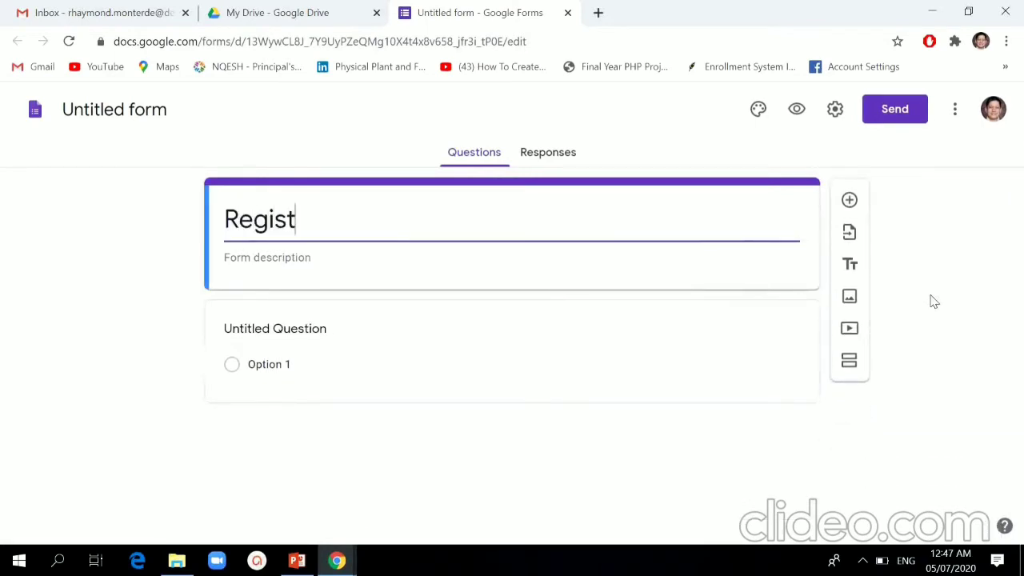
key("BackSpace")
key("BackSpace")
key("BackSpace")
key("BackSpace")
type("tion F")
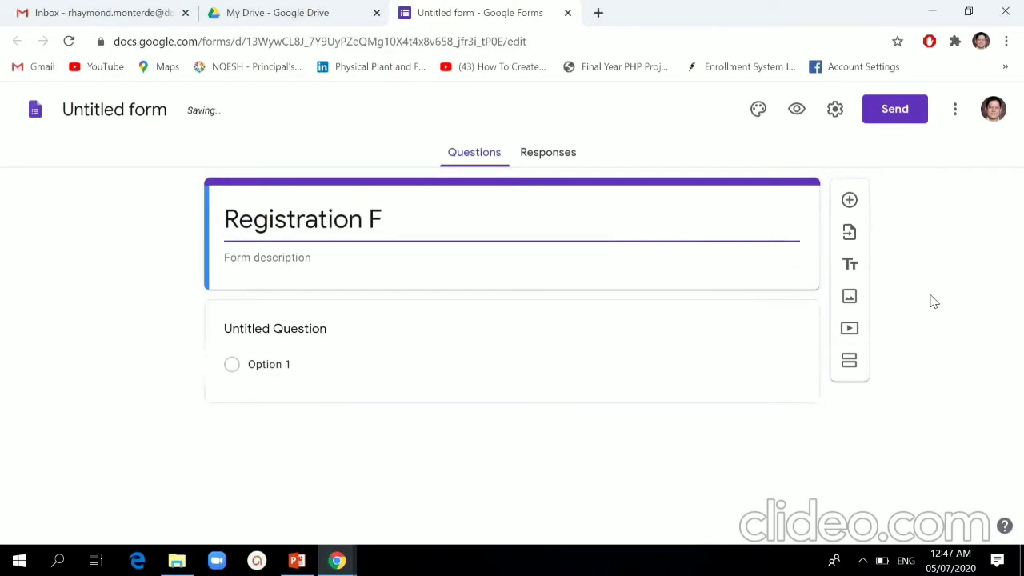
type("orm")
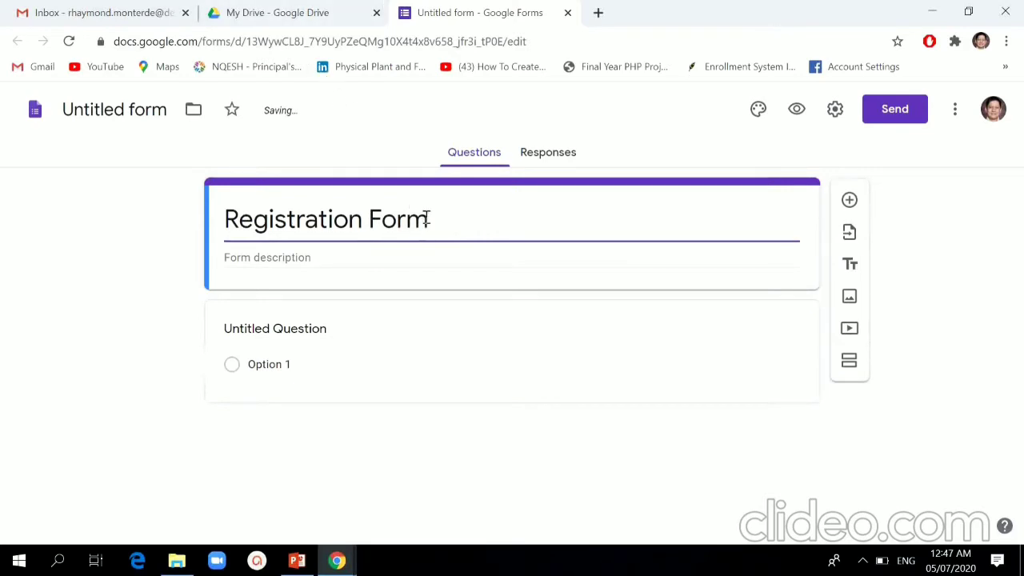
Step: Replace the form title with 'Online Registration'
left_click_drag(429, 218, 217, 195)
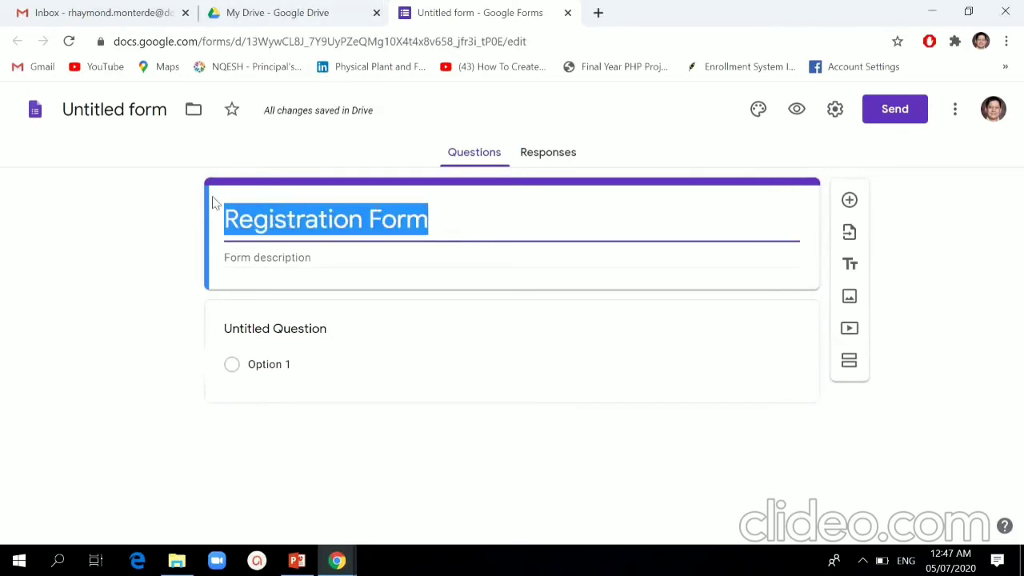
type("ONli")
key("BackSpace")
key("BackSpace")
key("BackSpace")
type("nl")
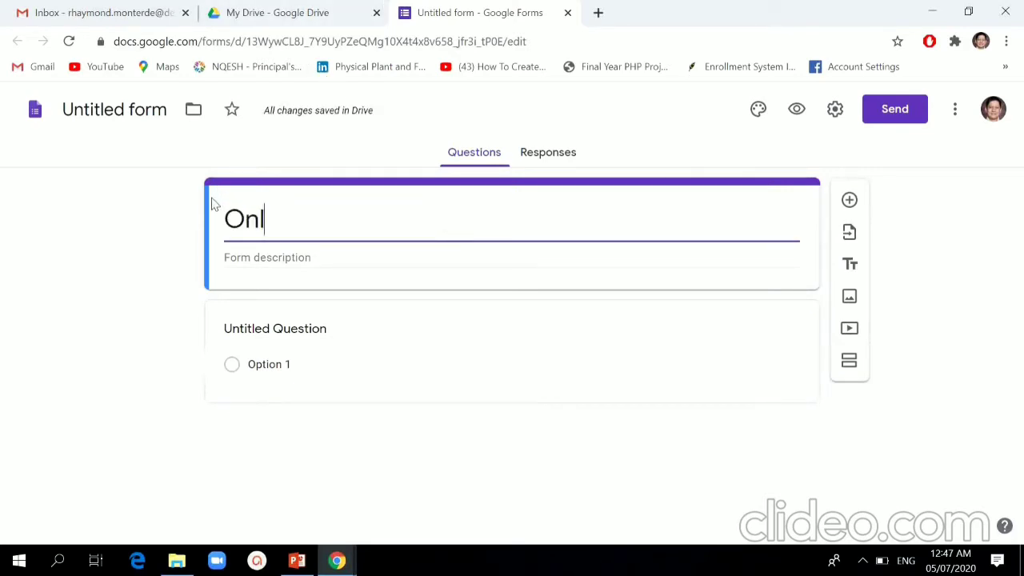
type("ine Regist")
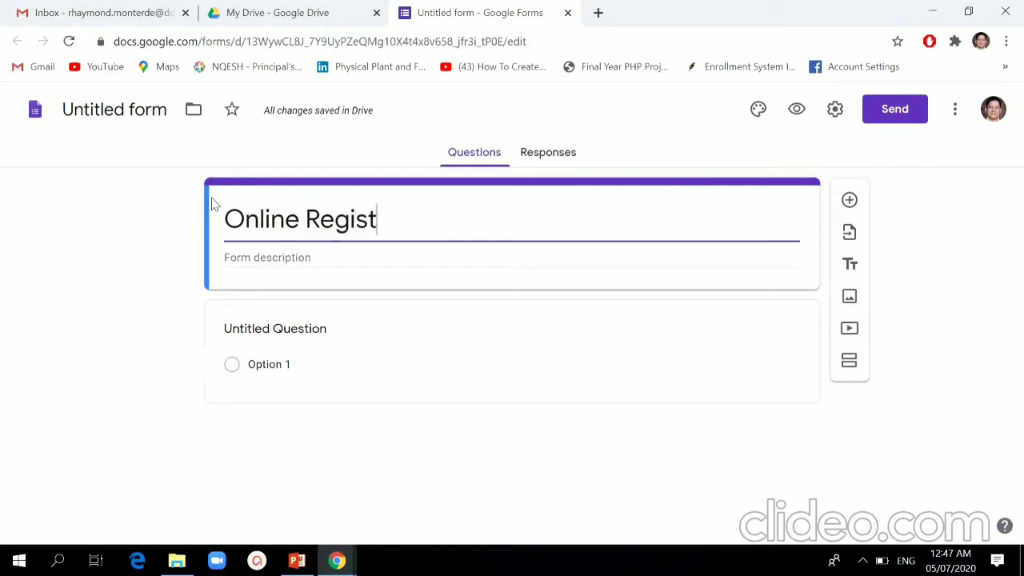
type("ration")
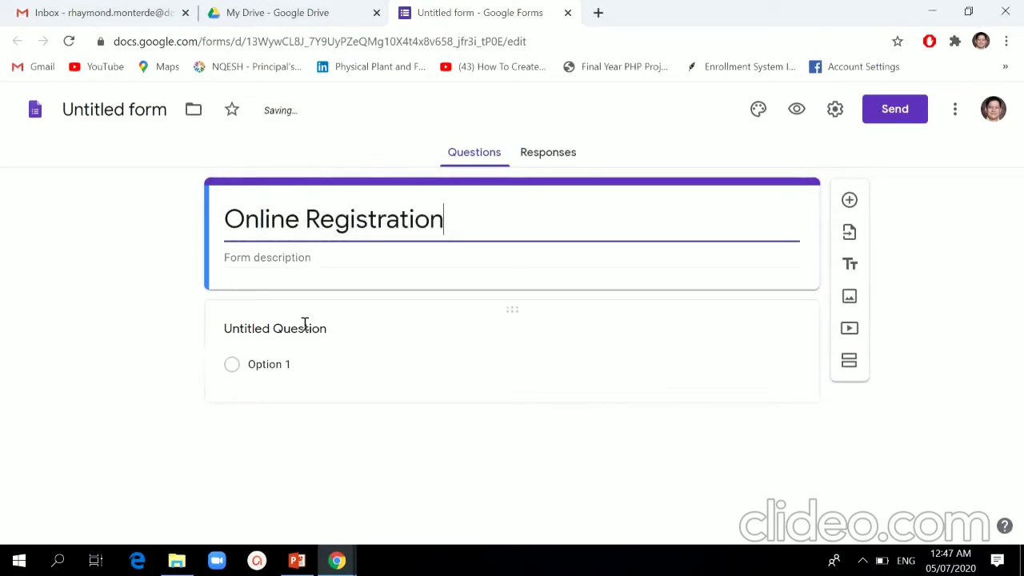
Step: Rename the first question to 'Email Address' and switch on Required
left_click(277, 329)
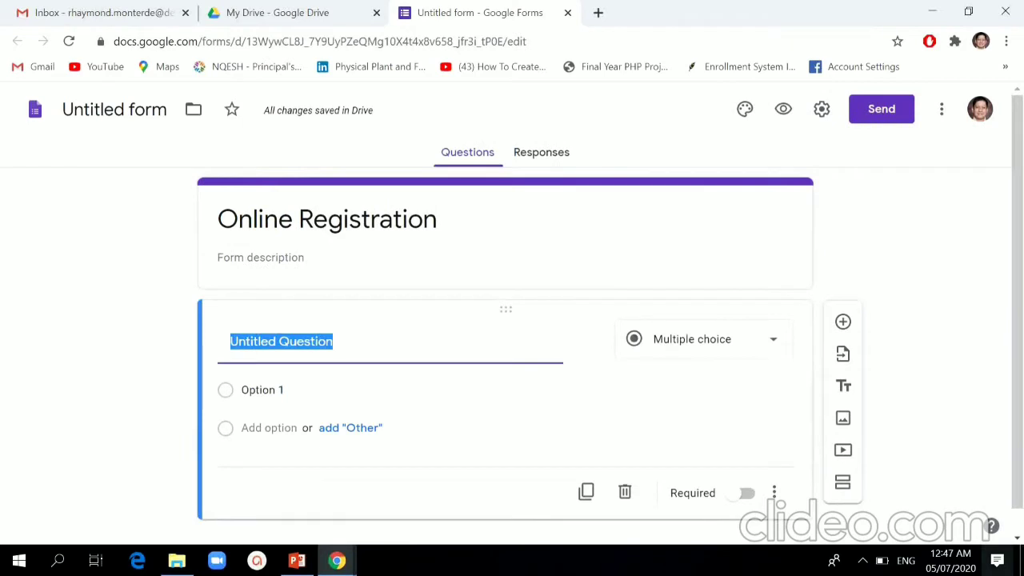
type("A")
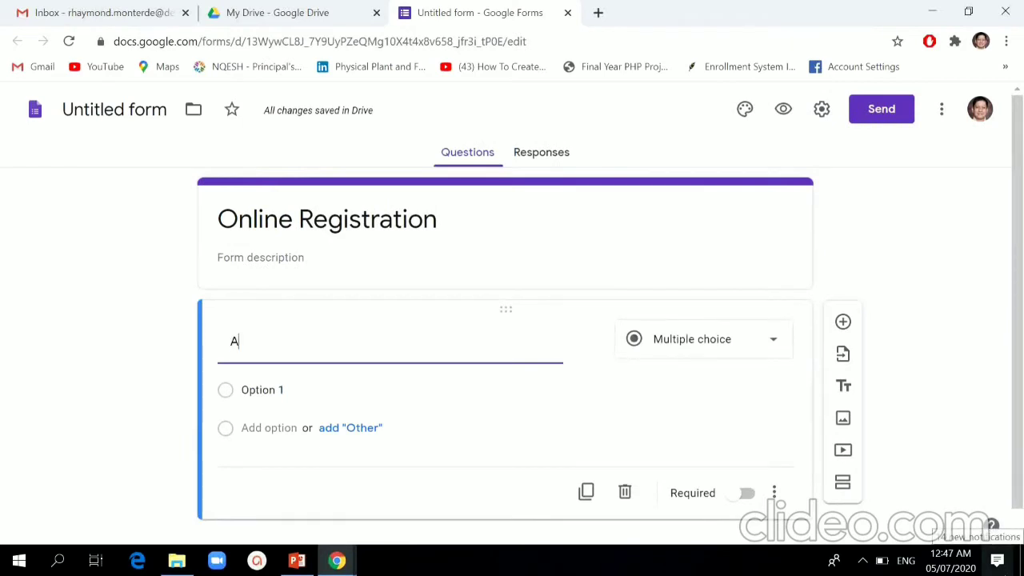
key("BackSpace")
type("Ema")
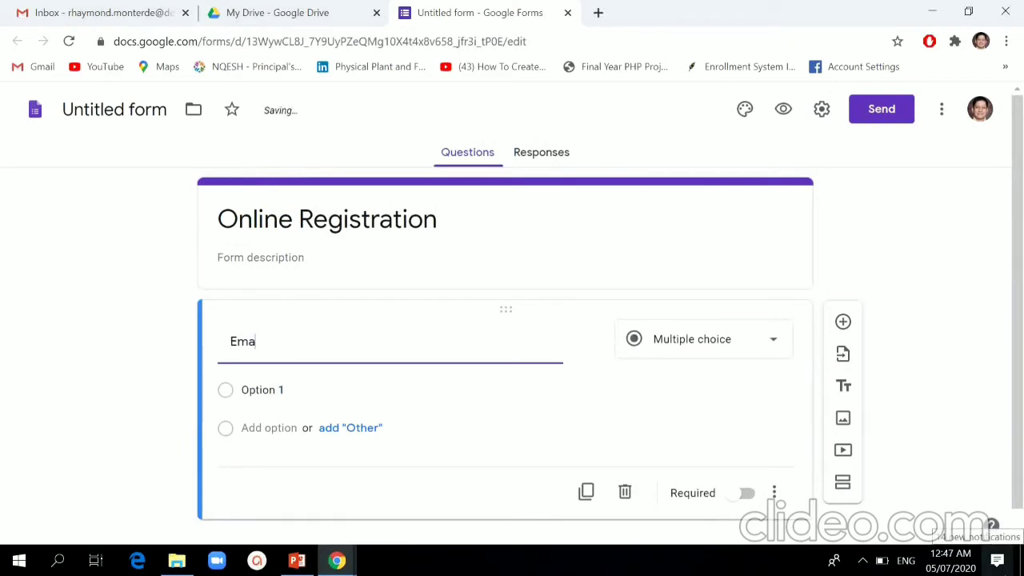
type("il Ad")
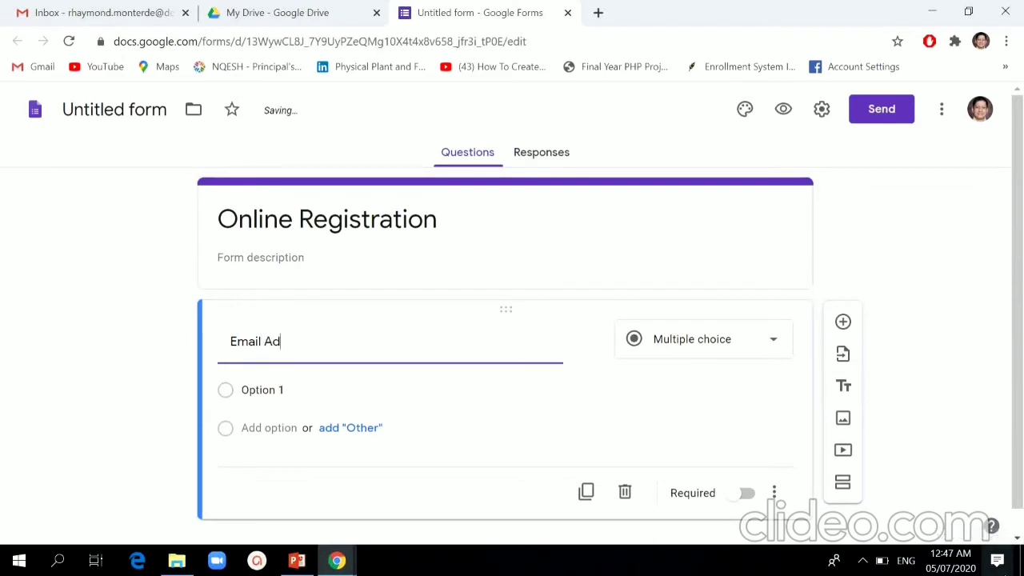
type("dress")
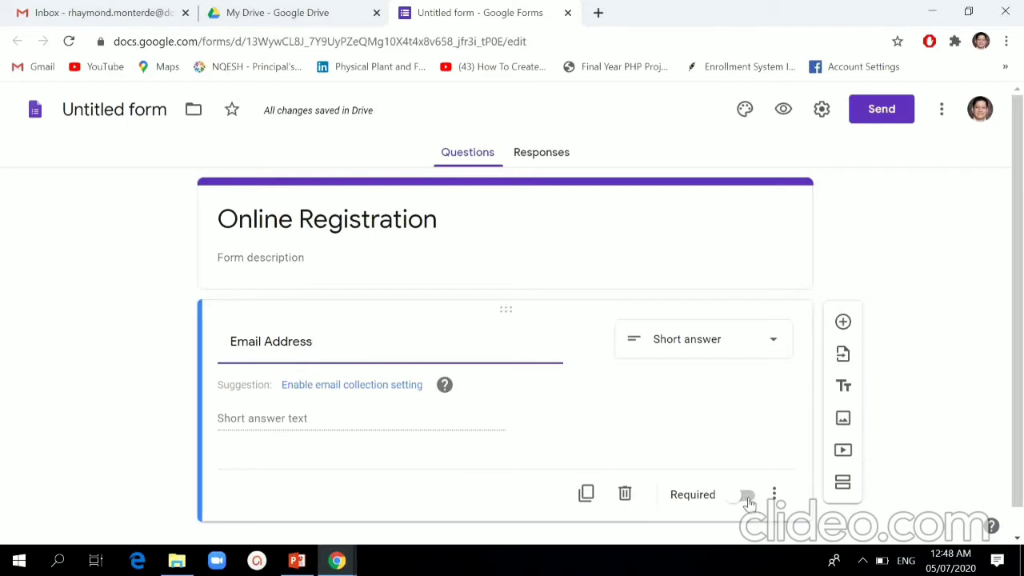
left_click(745, 496)
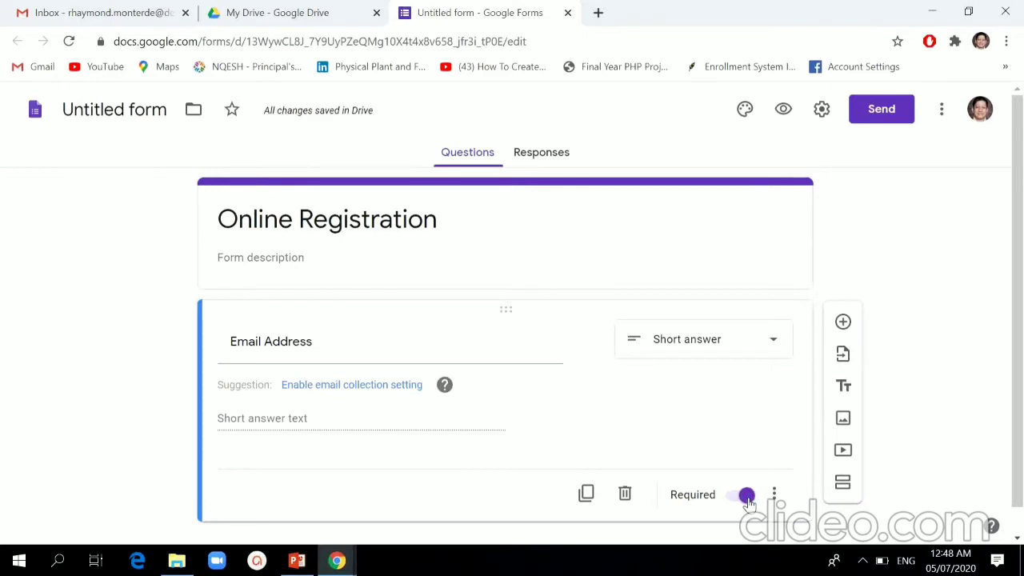
scroll(989, 249, "down", 1)
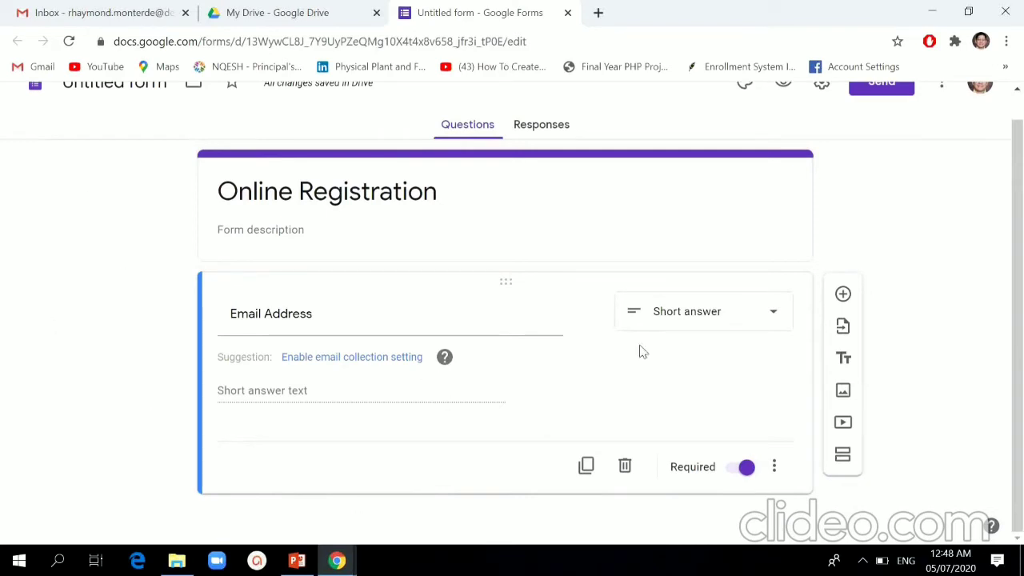
Step: Add a 'Full Name' question below Email Address and mark it required
left_click(842, 296)
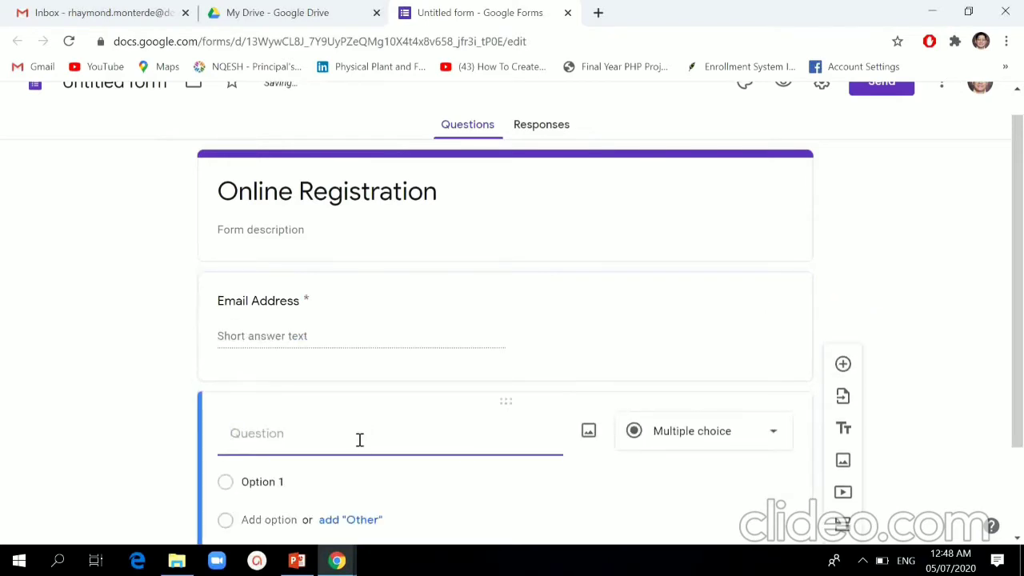
type("Ful")
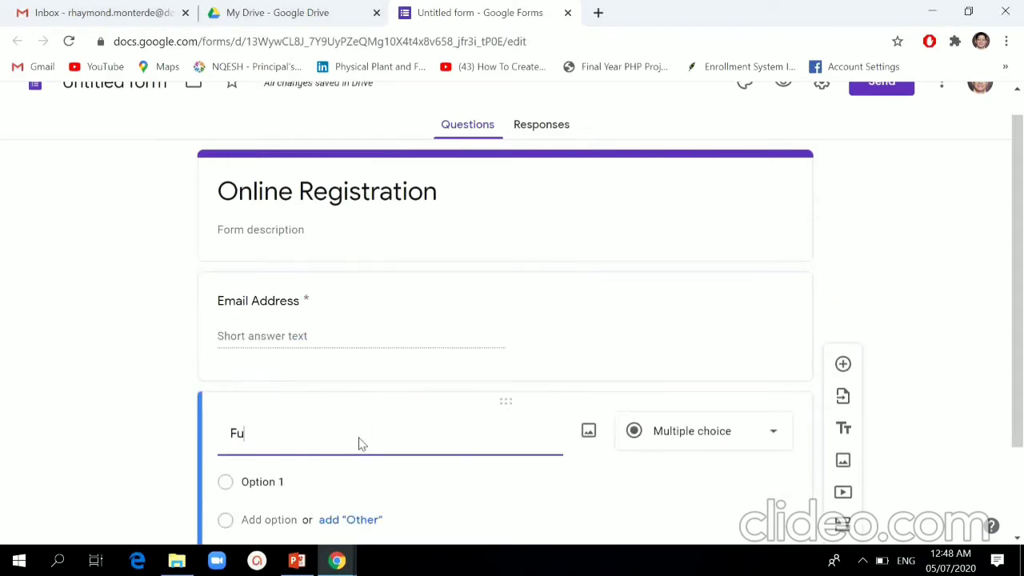
type("l Name")
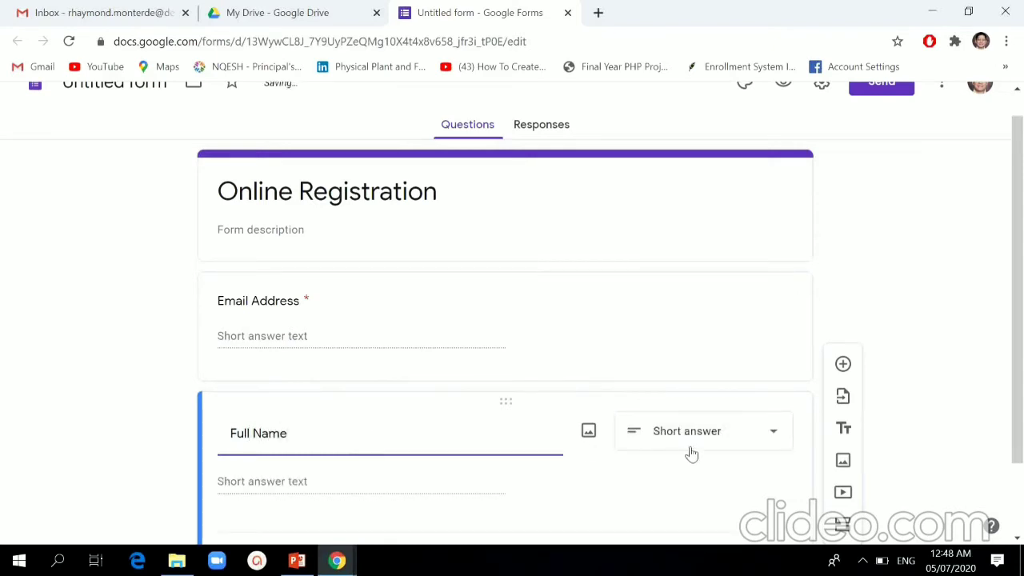
scroll(978, 407, "down", 1)
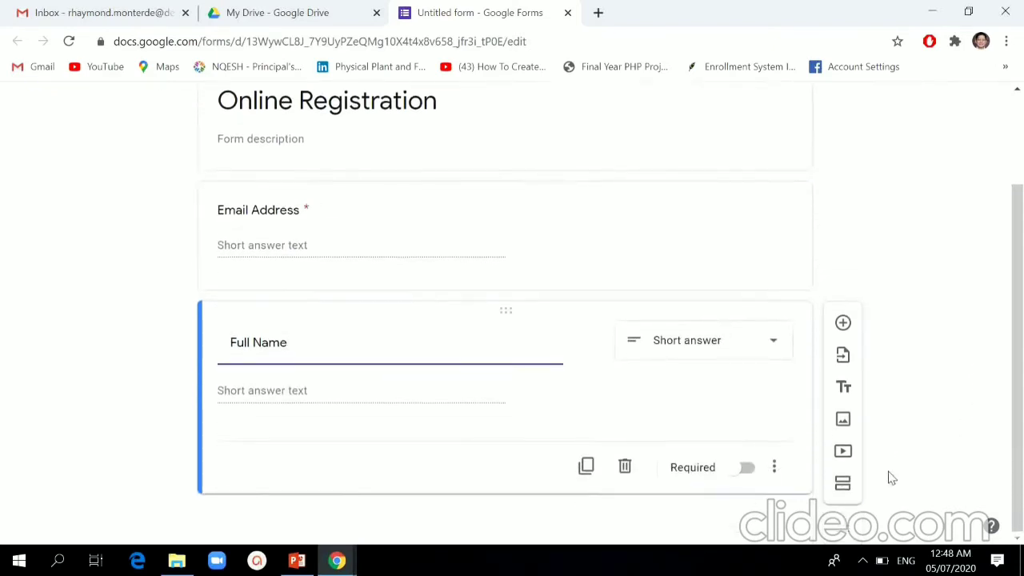
left_click(748, 475)
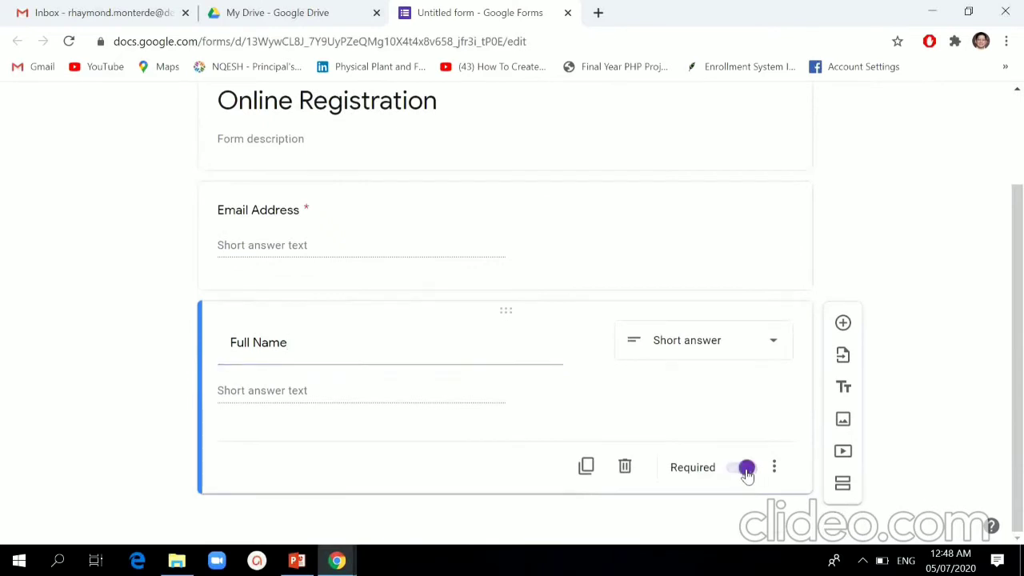
scroll(680, 250, "up", 2)
scroll(684, 250, "down", 2)
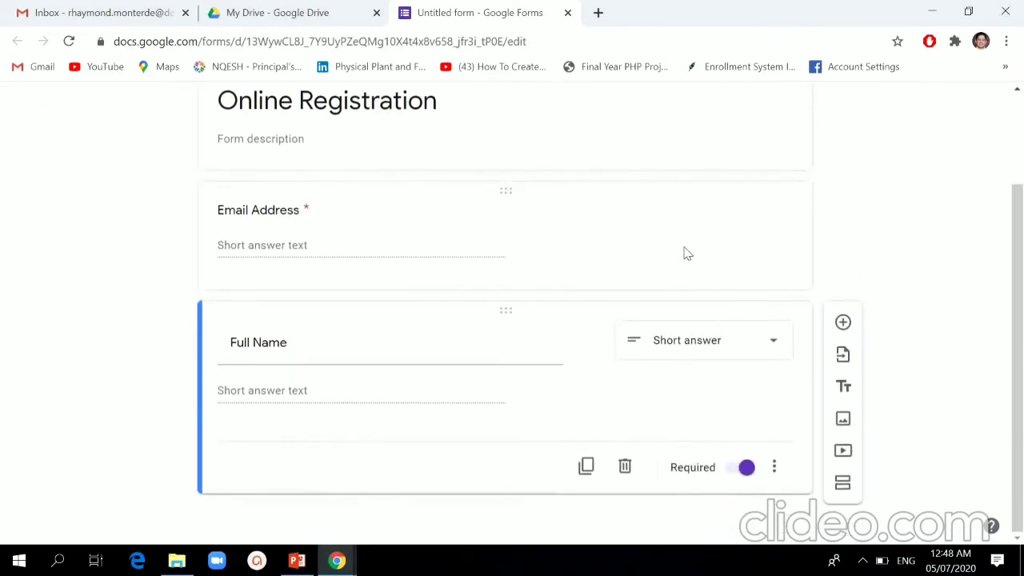
scroll(650, 254, "up", 1)
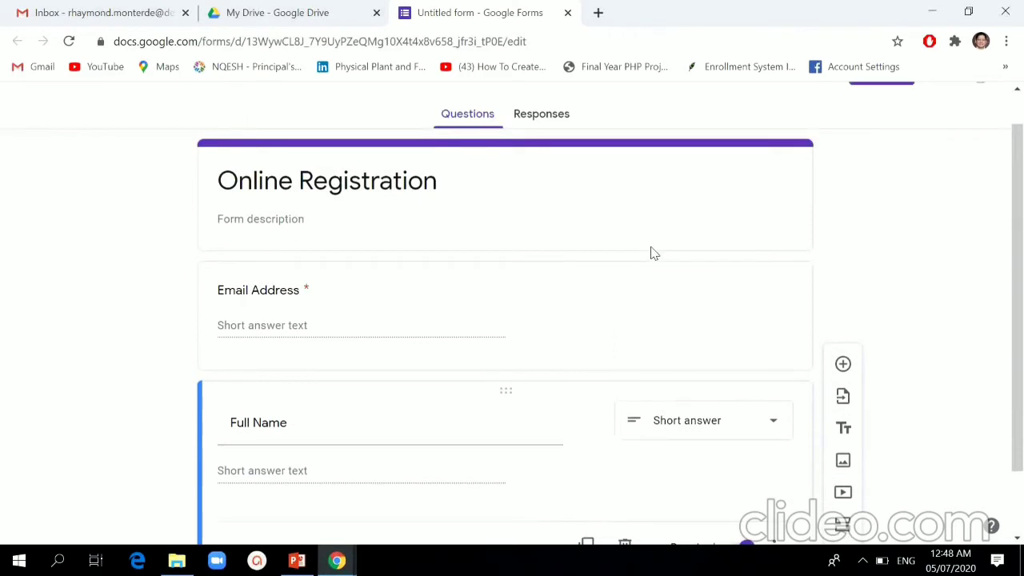
scroll(651, 253, "up", 1)
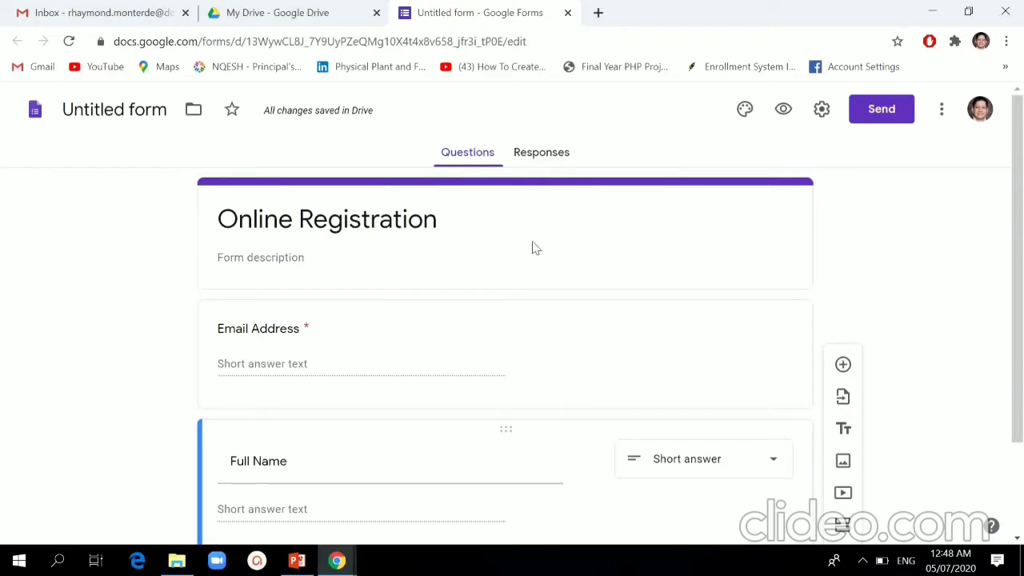
Step: Uncheck the Department of Education sign-in restriction in the form settings and save
left_click(822, 114)
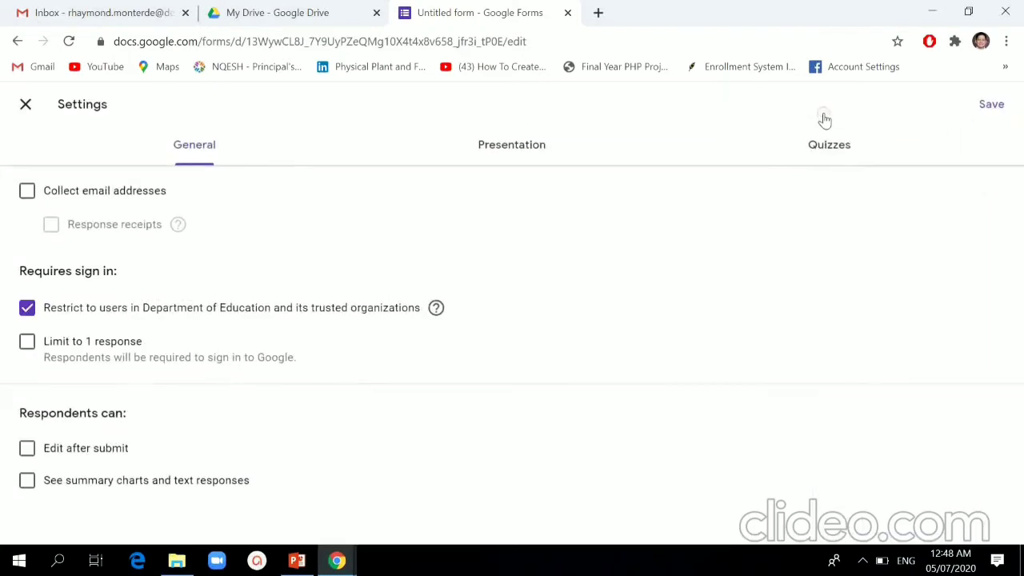
left_click(28, 311)
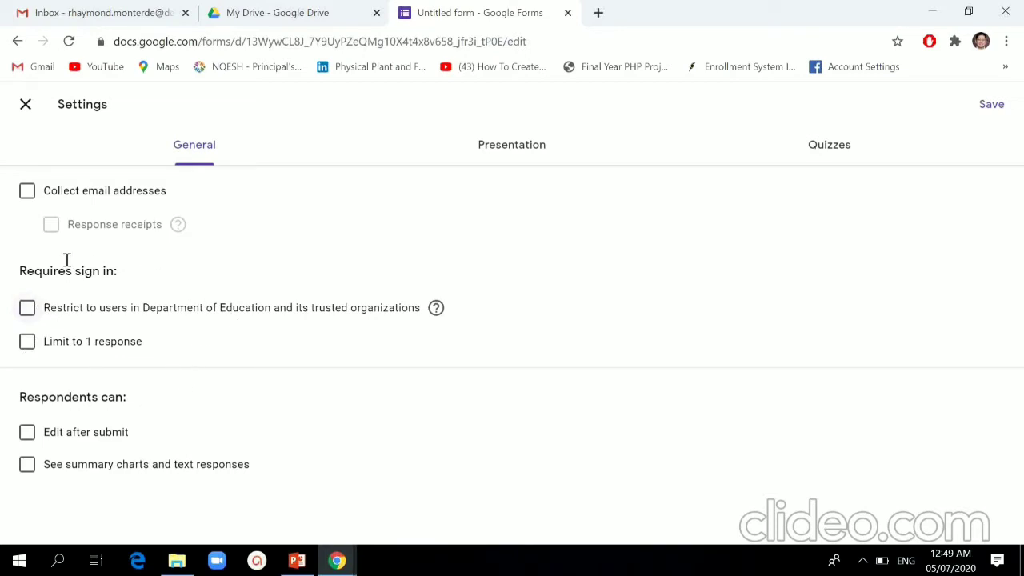
left_click(991, 107)
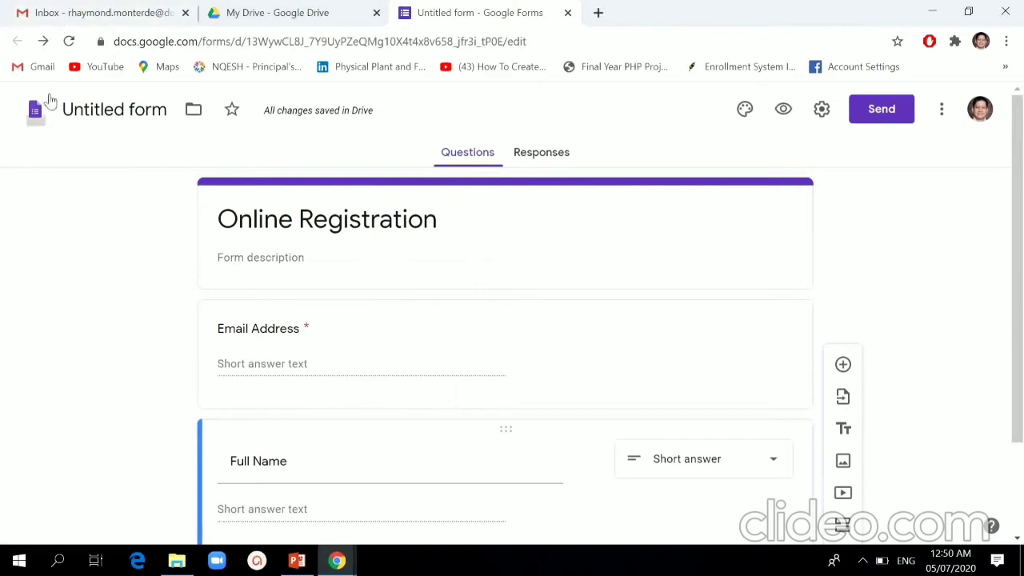
Step: In the live preview, submit a test response with a sample email address and name
left_click(782, 117)
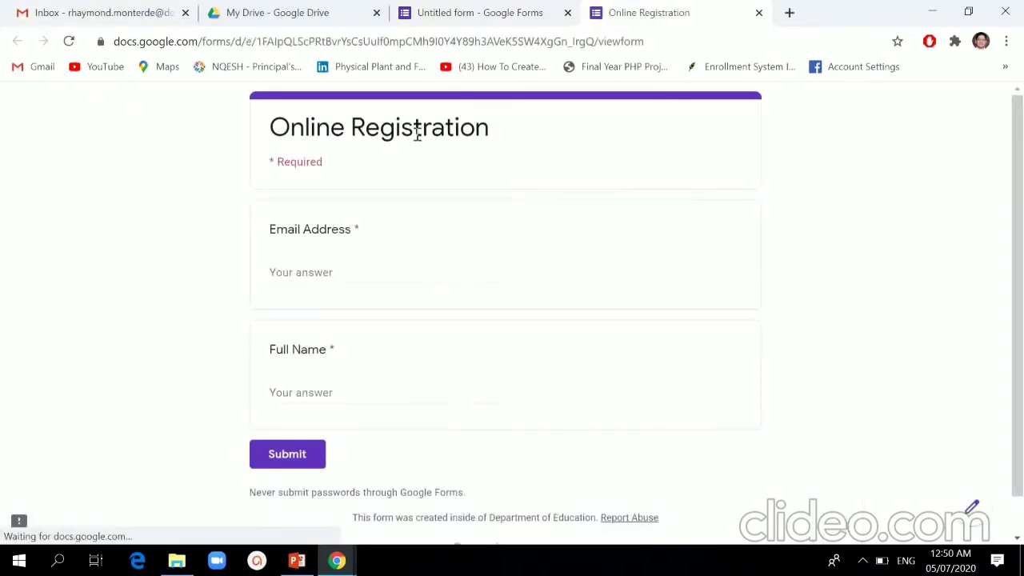
left_click(323, 271)
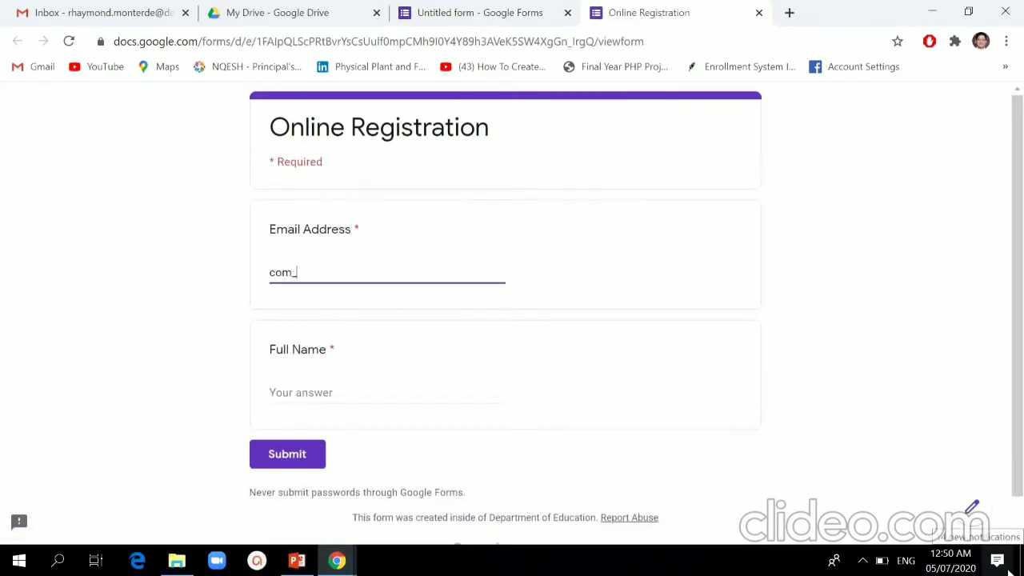
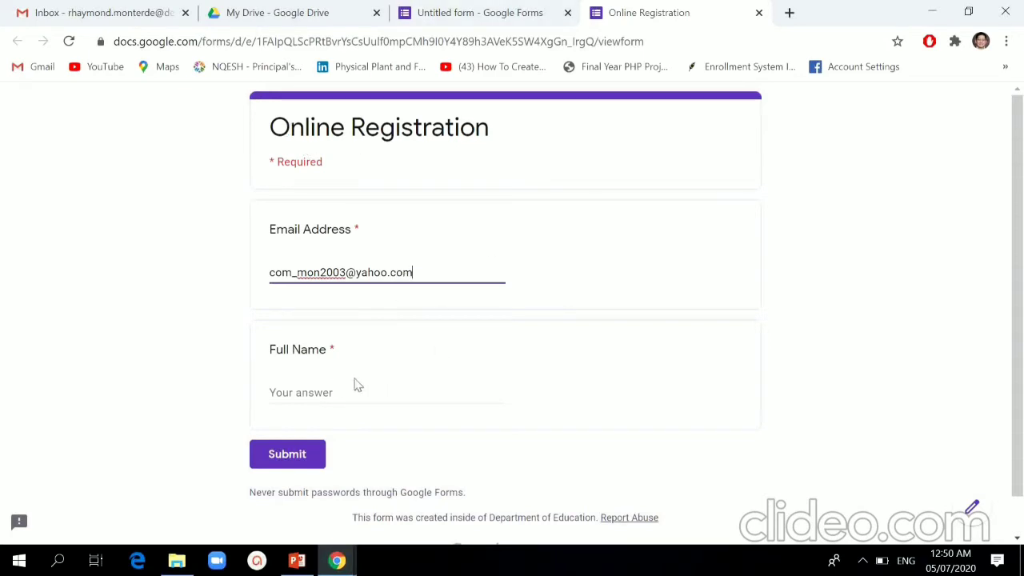
left_click(318, 393)
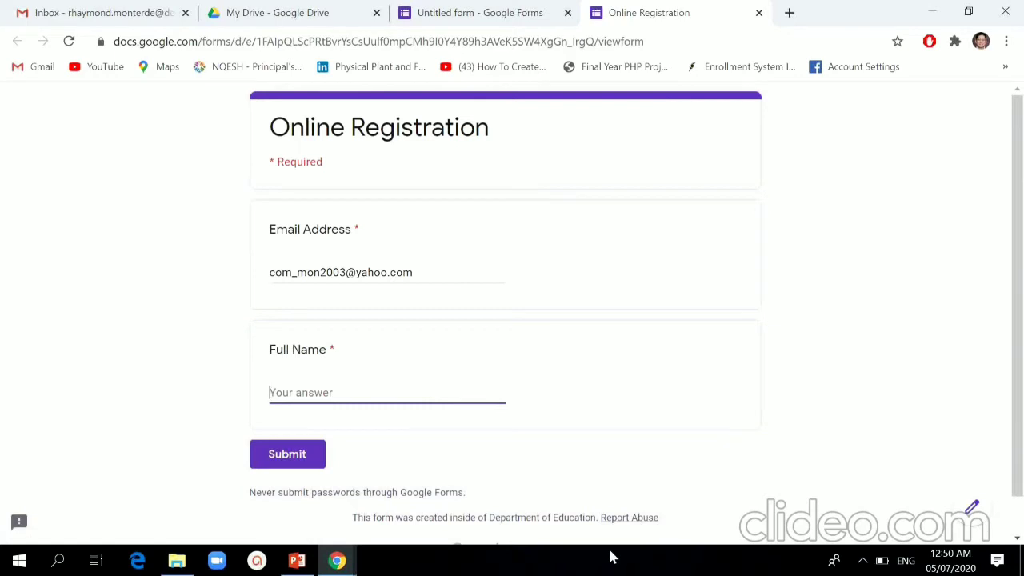
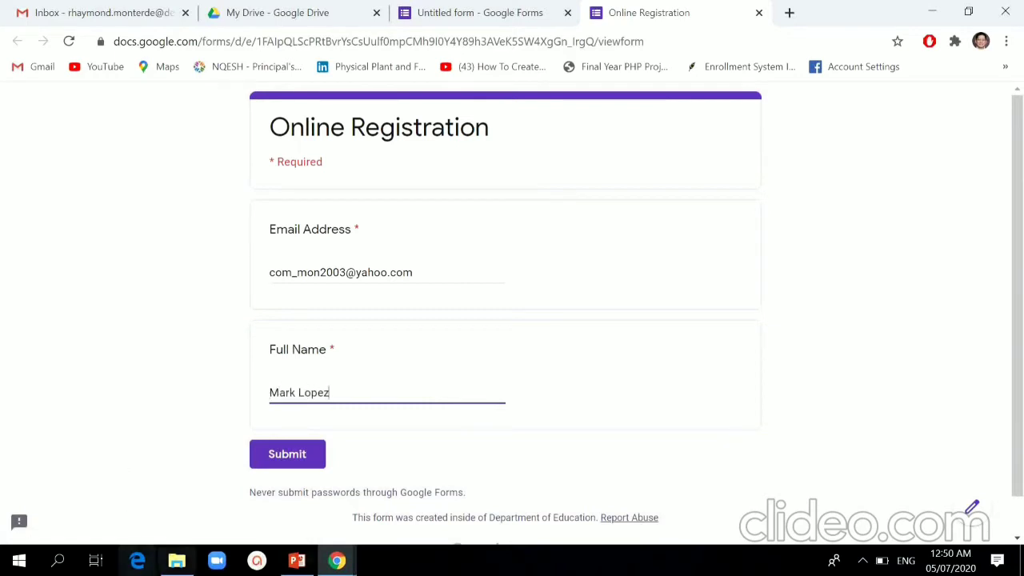
left_click(288, 454)
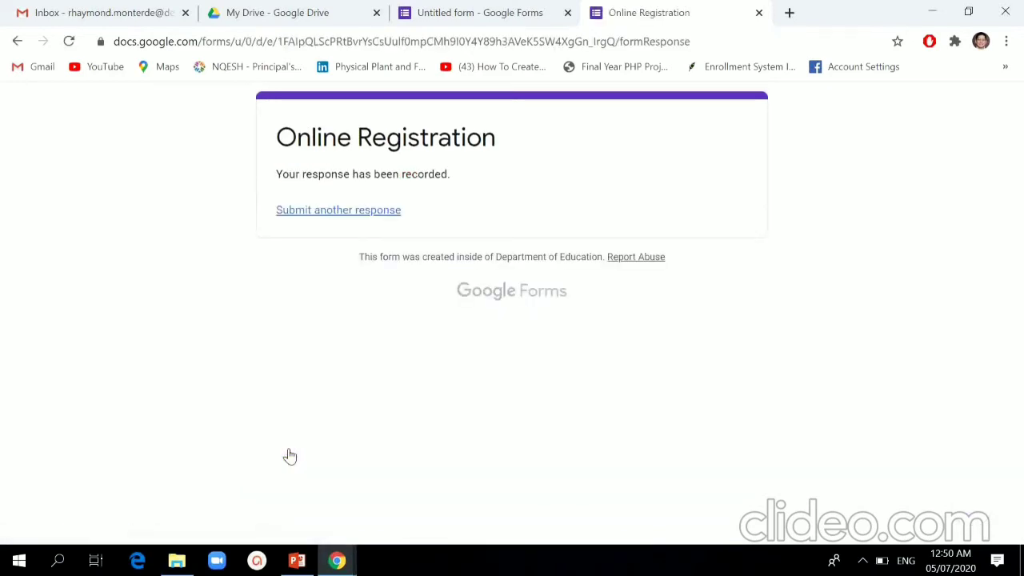
Step: Submit another response with a second email address and full name, then close the preview tab
left_click(364, 211)
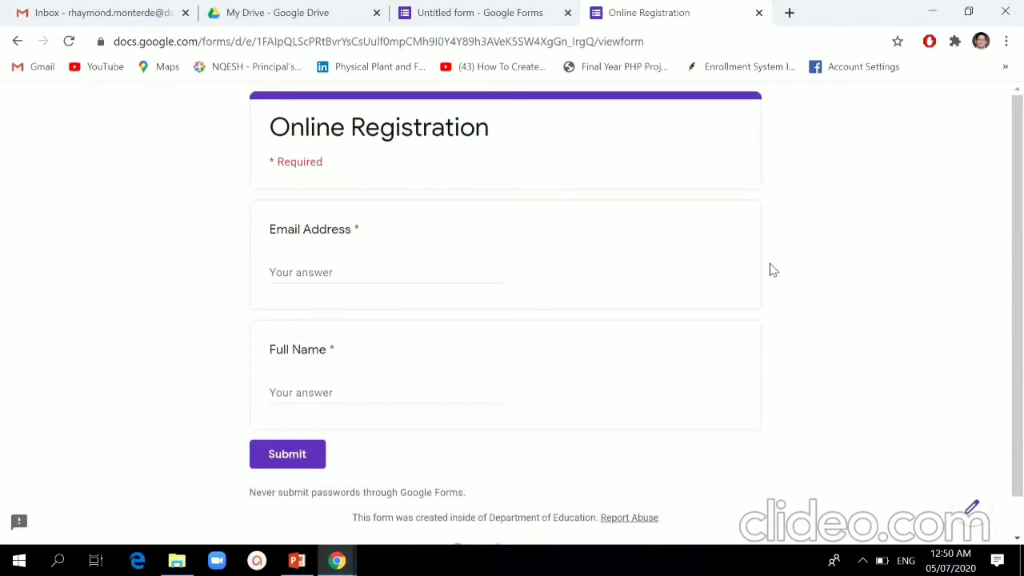
left_click(299, 268)
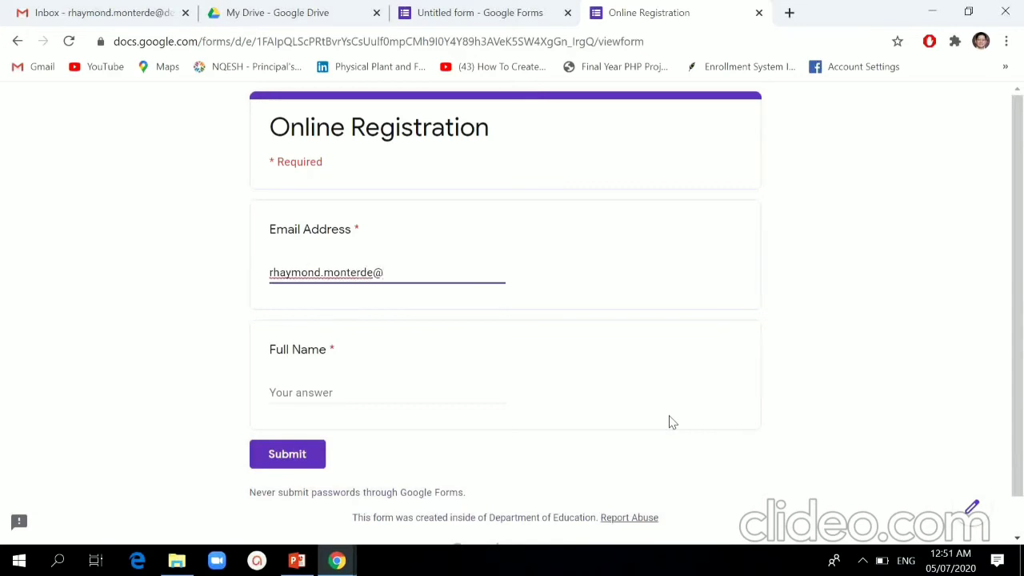
left_click(328, 392)
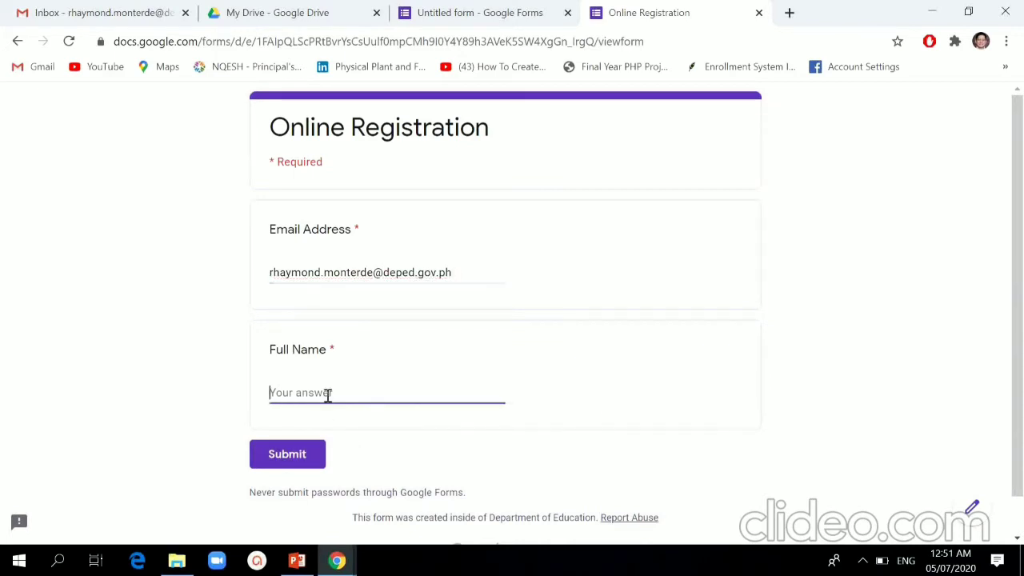
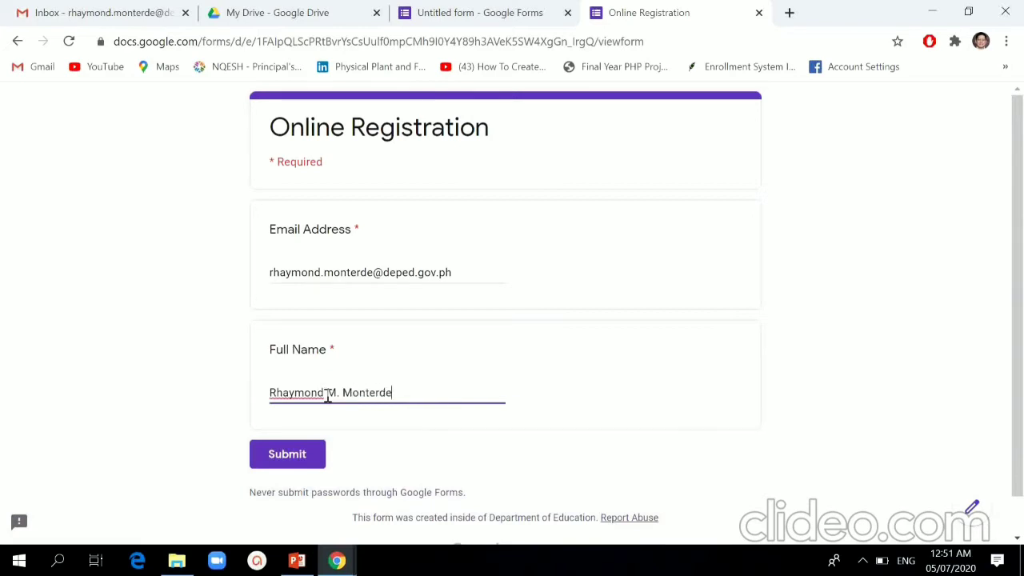
left_click(297, 457)
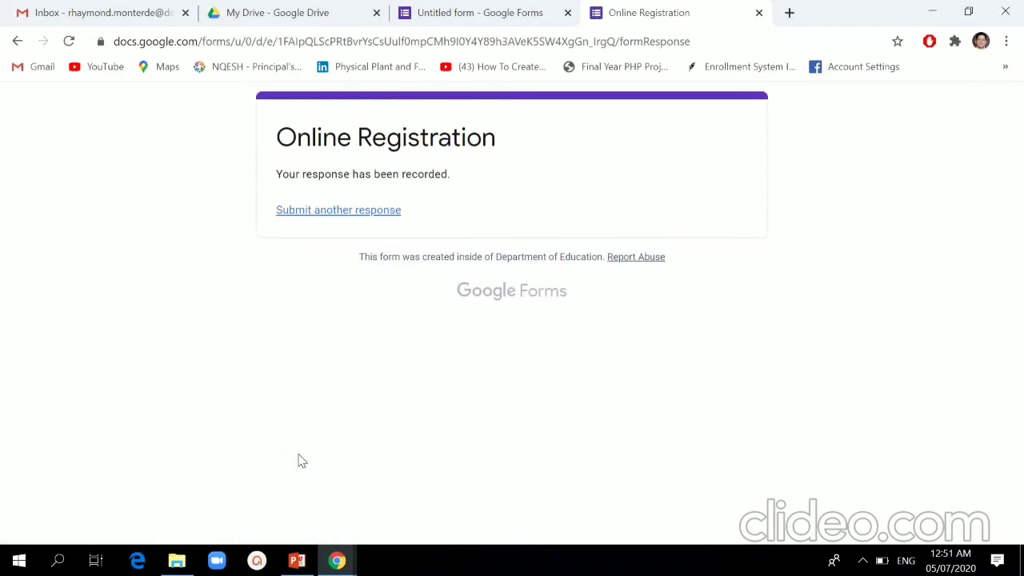
left_click(758, 14)
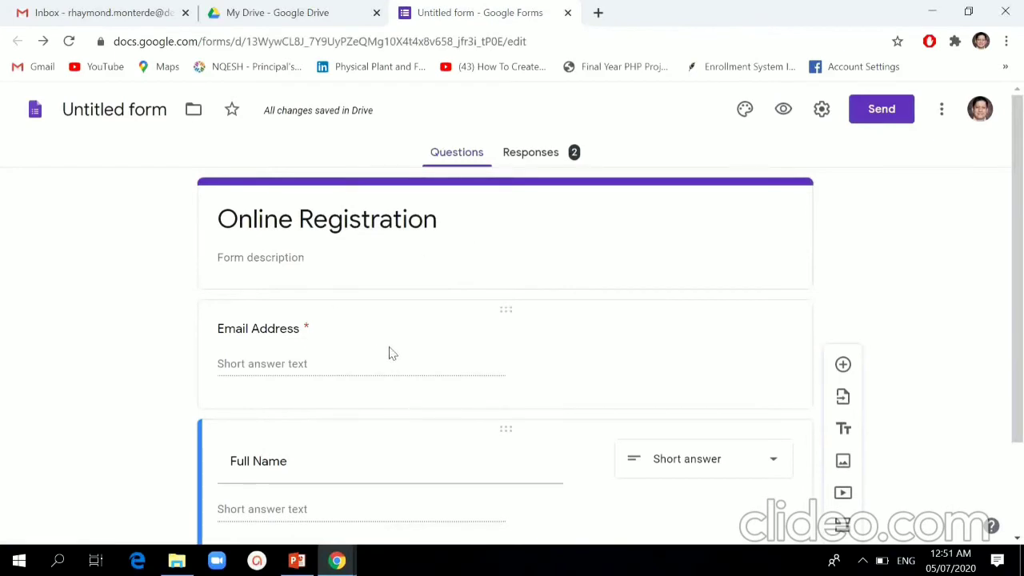
Step: On the Responses tab, start creating a spreadsheet for the collected responses
left_click(524, 159)
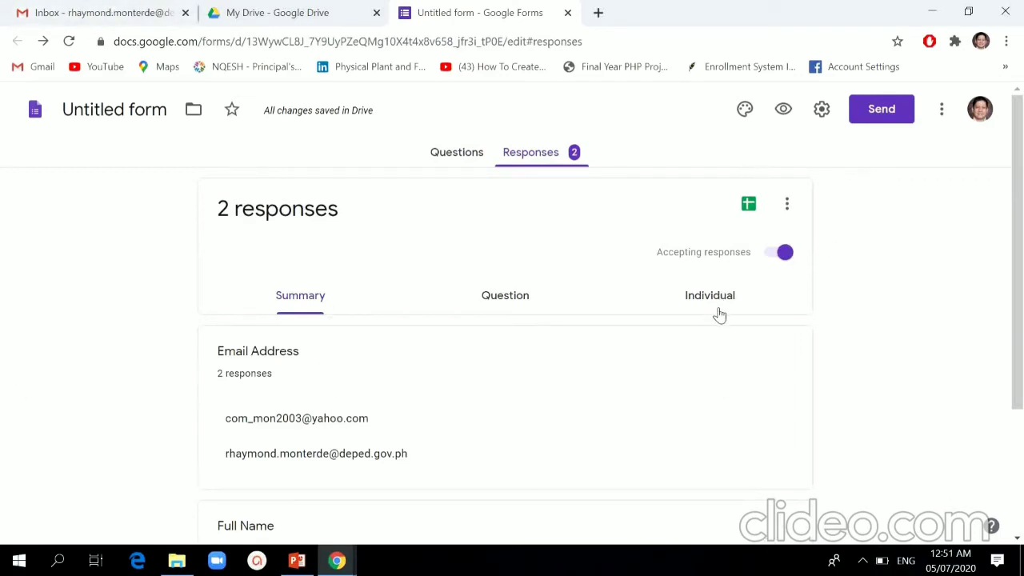
left_click(749, 207)
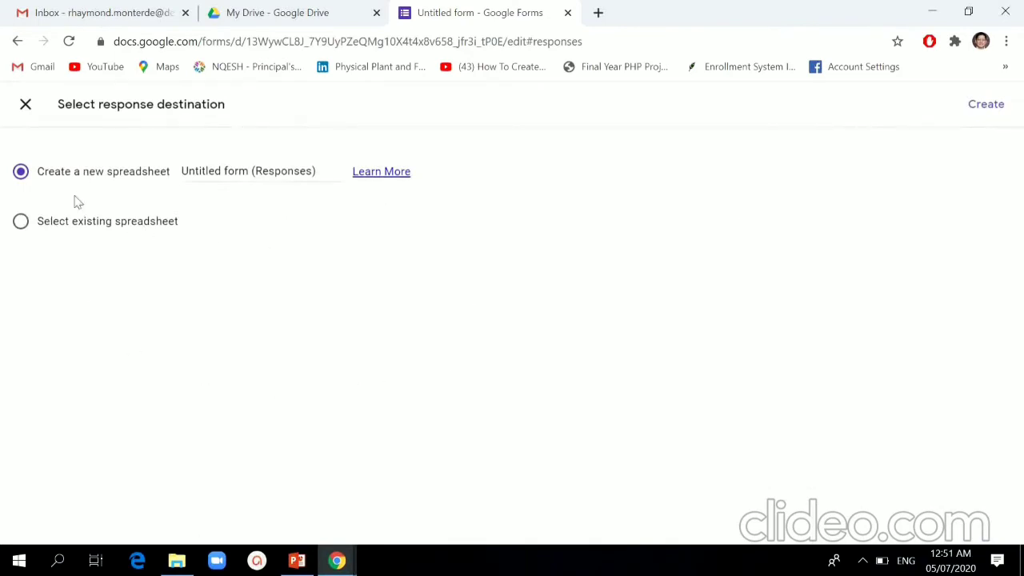
Step: Name the new response spreadsheet 'Seminar in ICT' and create it
left_click(189, 171)
left_click_drag(333, 171, 178, 168)
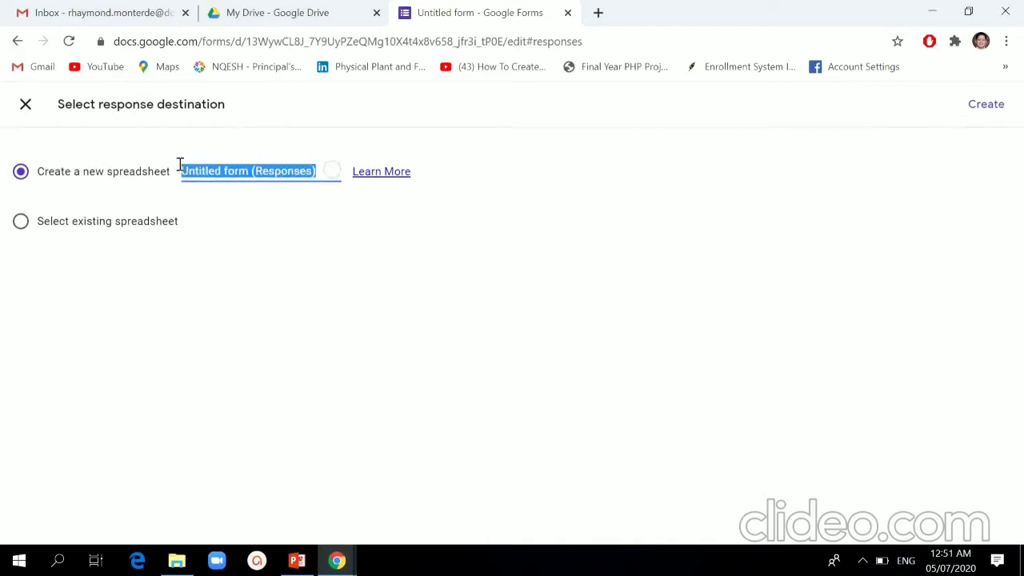
type("Seminar in ICT")
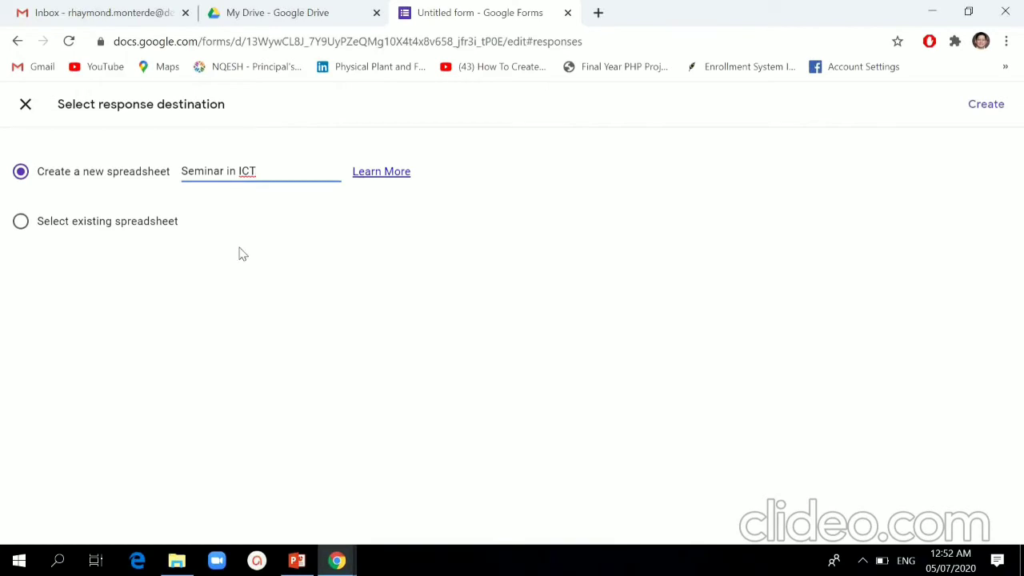
left_click(989, 107)
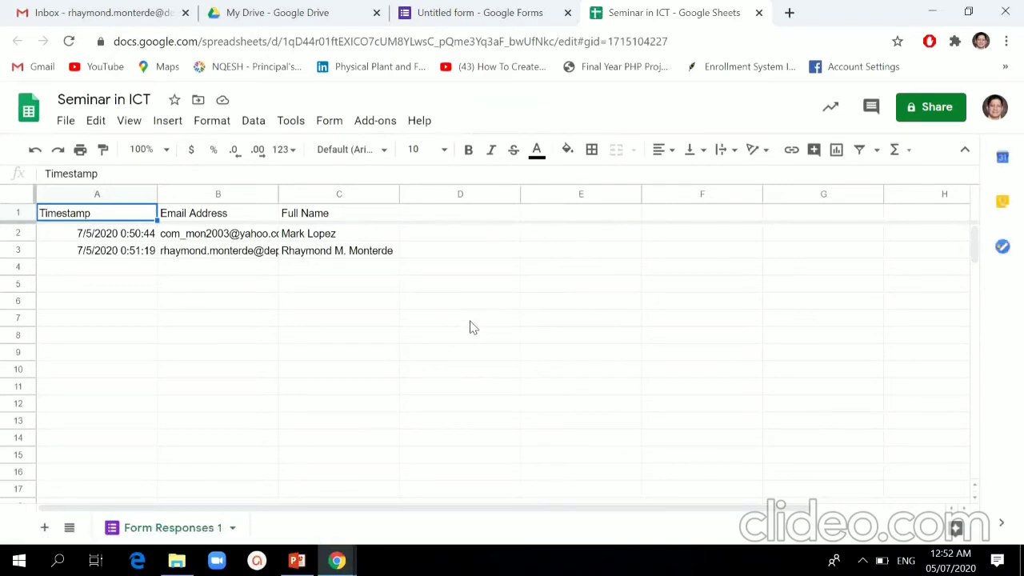
Step: Check the two response rows in Seminar in ICT, ending on the My Drive tab
left_click(474, 319)
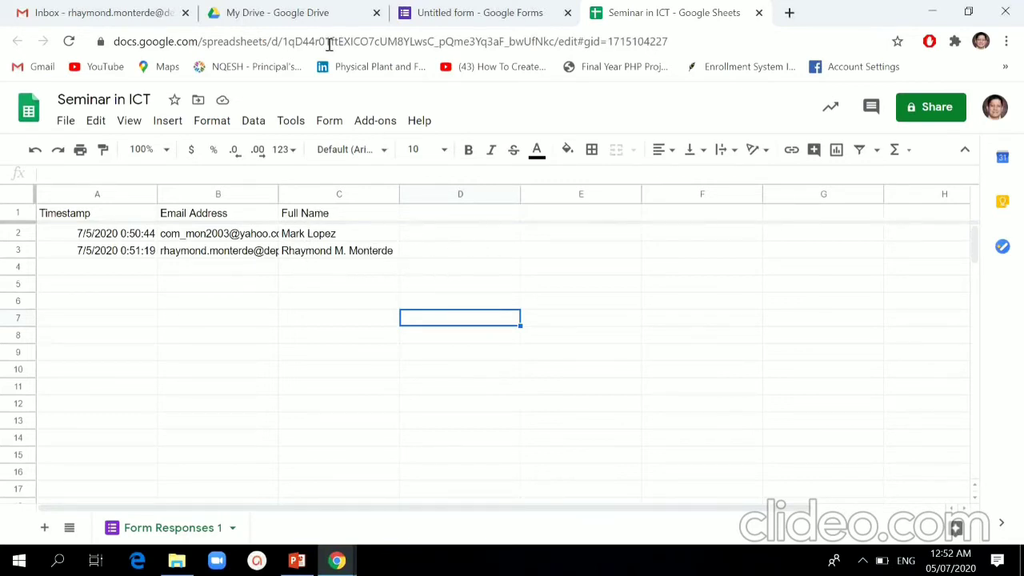
left_click(312, 20)
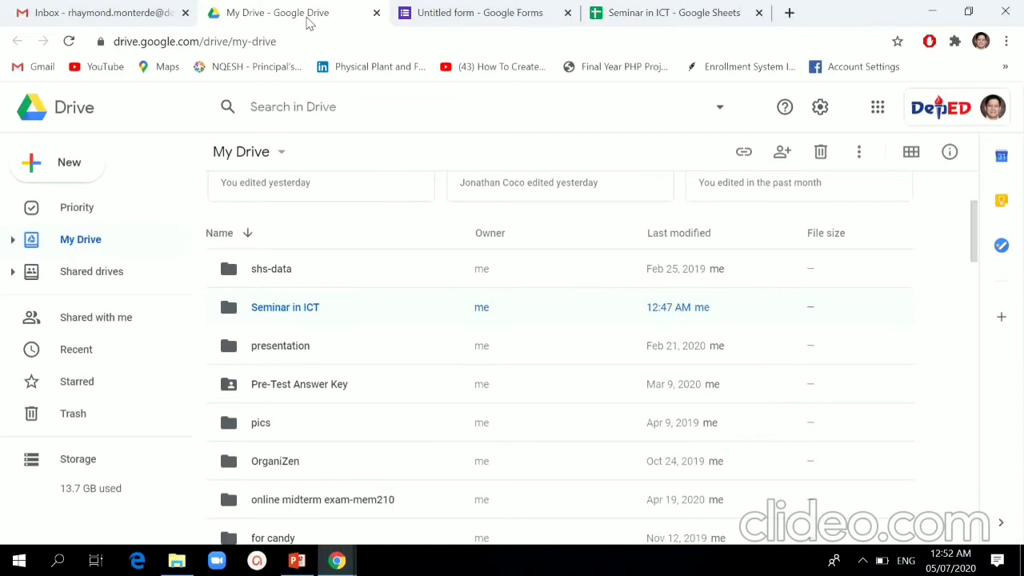
left_click(668, 20)
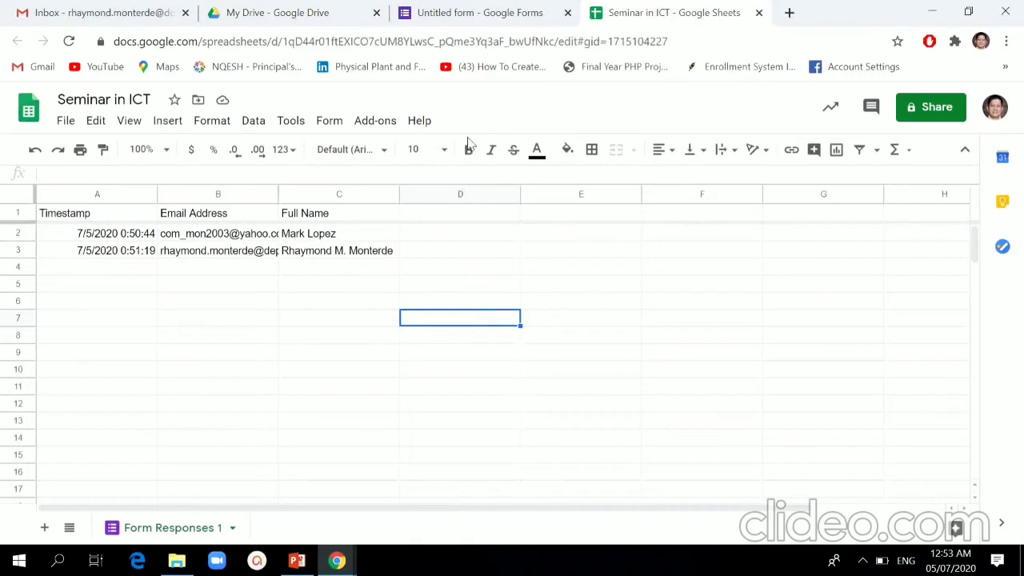
left_click(311, 20)
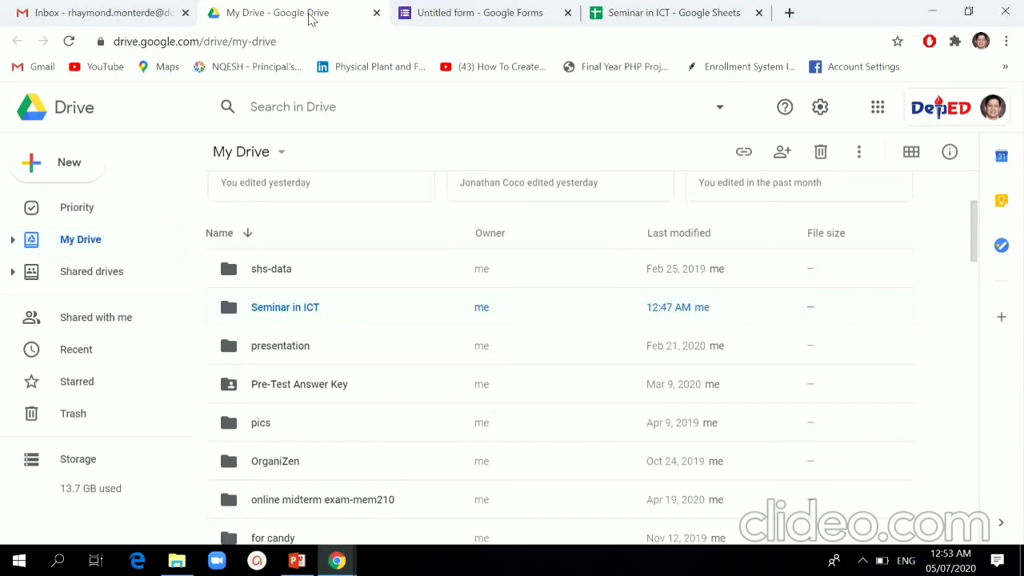
left_click(651, 14)
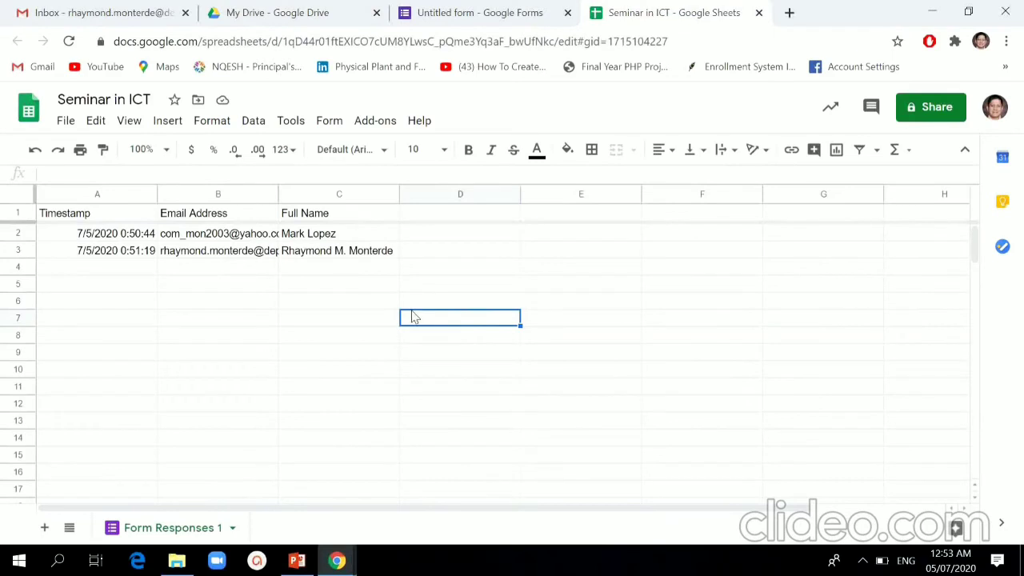
left_click(254, 16)
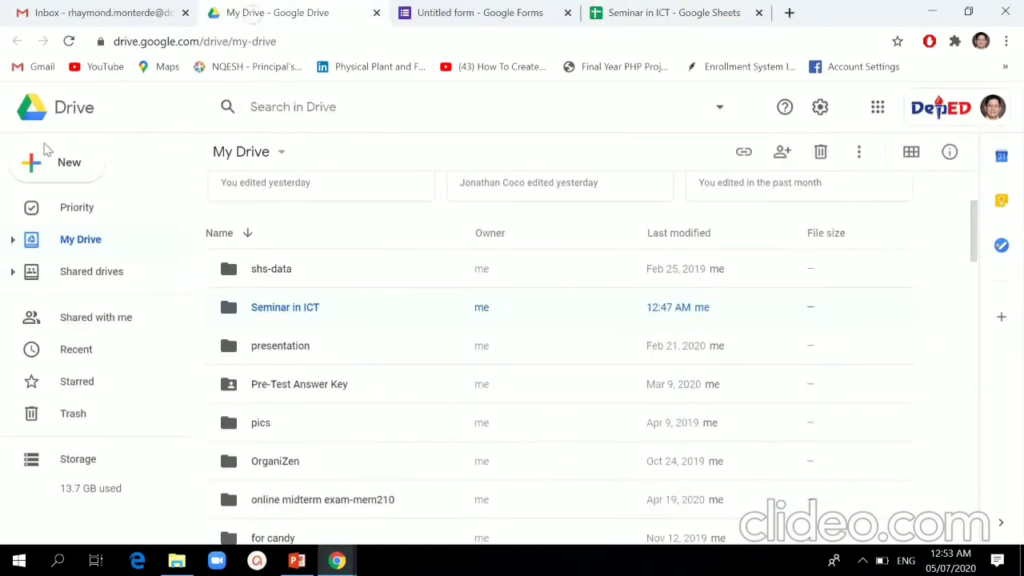
Step: Create a blank Google Slides presentation from Drive's New menu
left_click(70, 163)
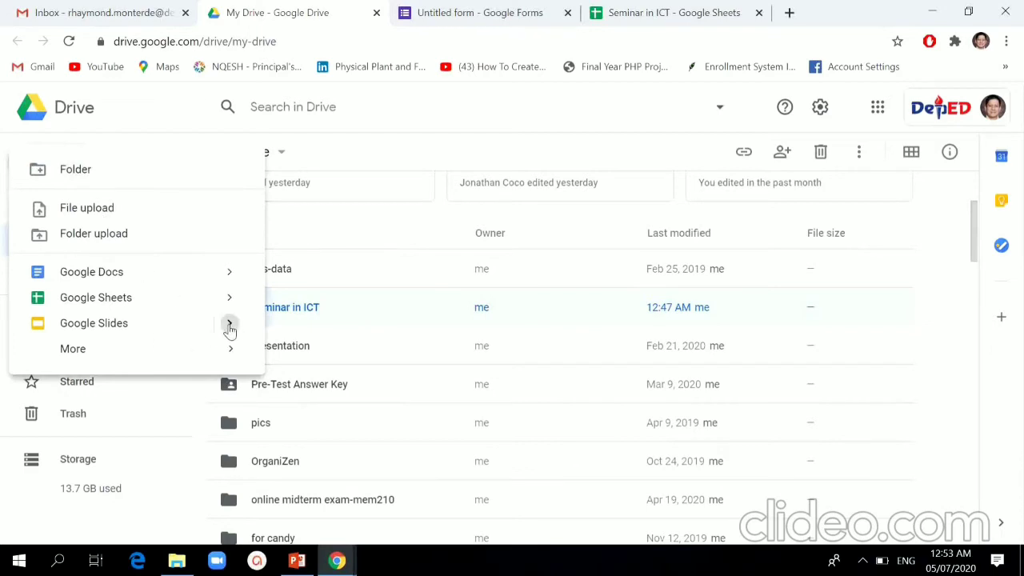
mouse_move(229, 326)
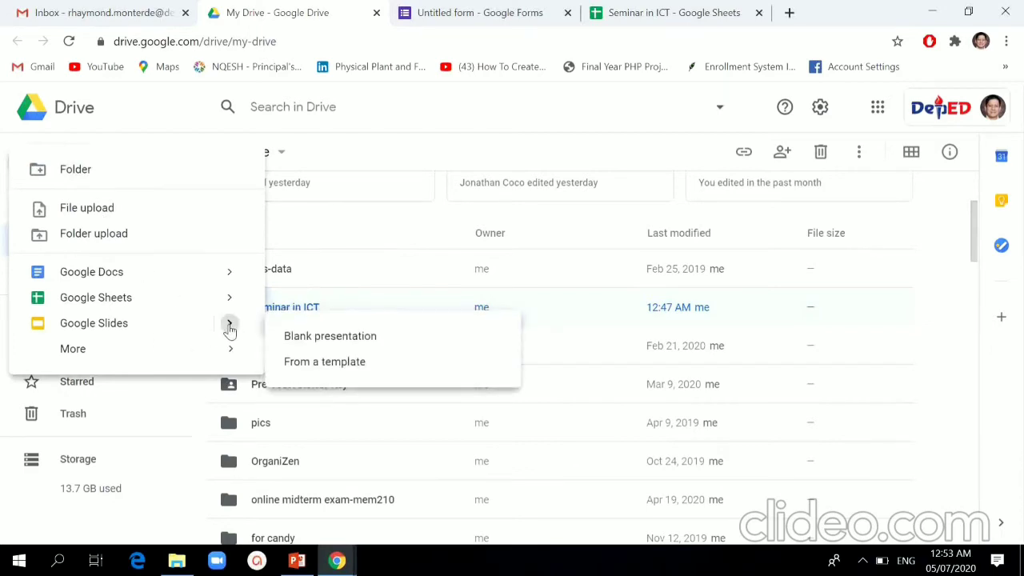
left_click(351, 345)
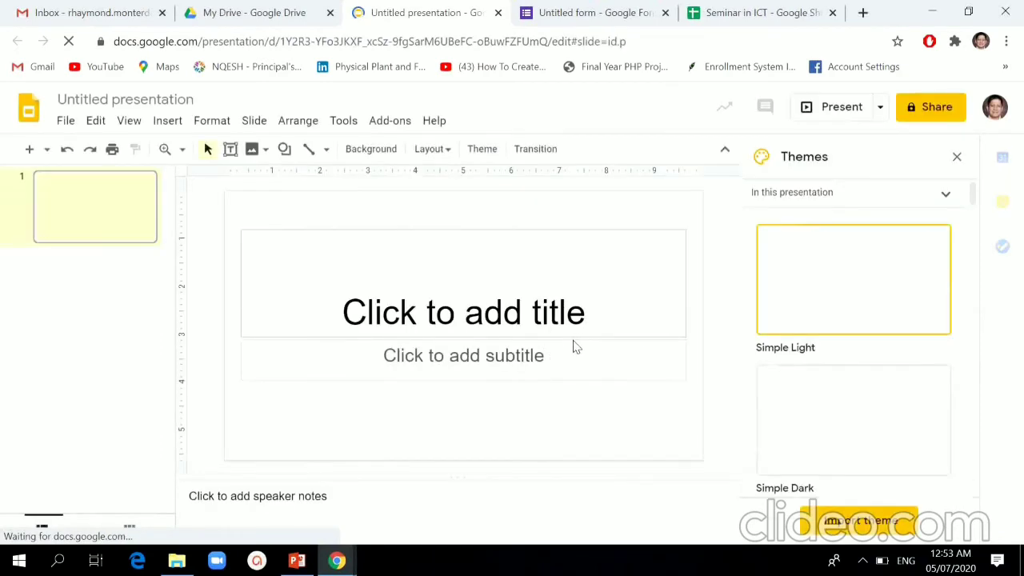
Step: Delete both the title and subtitle placeholders from the first slide
left_click(475, 235)
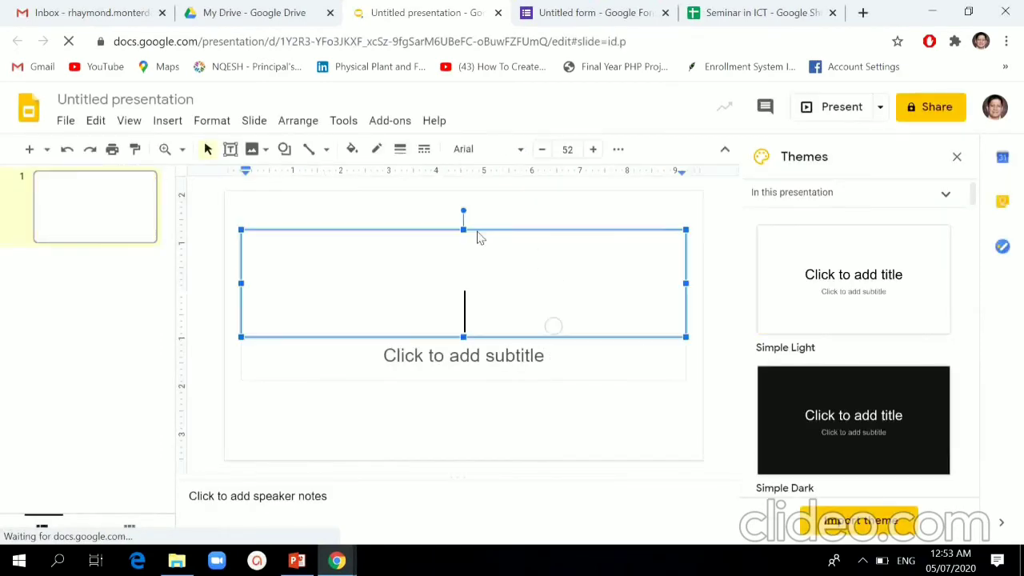
left_click(476, 230)
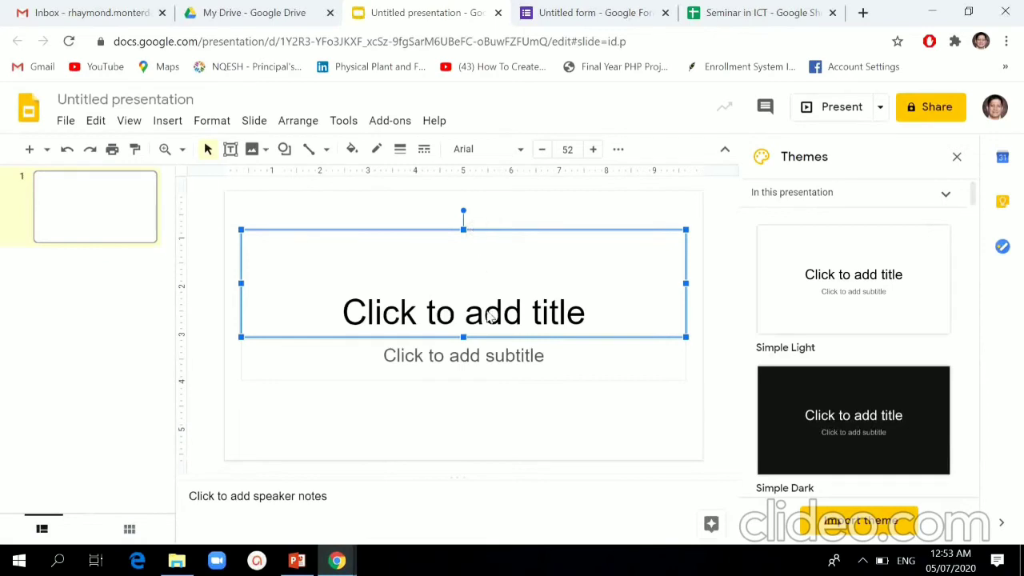
key("Delete")
left_click(490, 348)
left_click(491, 340)
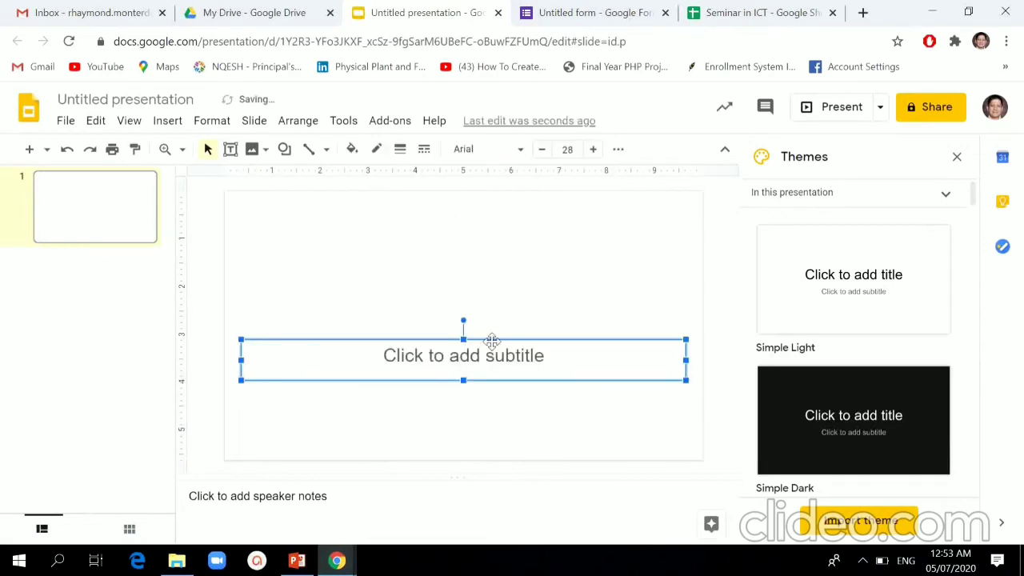
key("Delete")
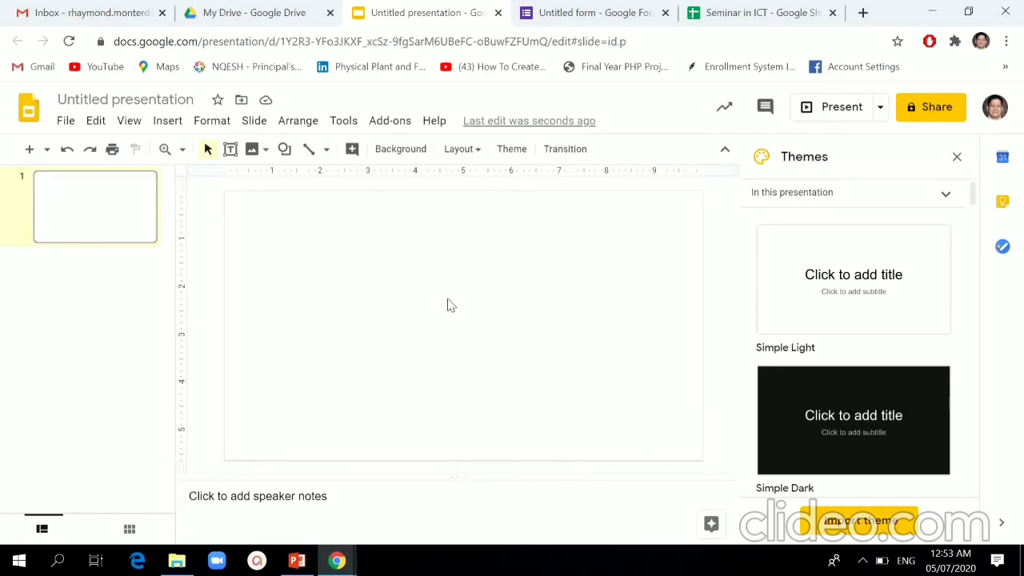
Step: Upload the 'template' certificate image from the computer onto the first slide
left_click(262, 149)
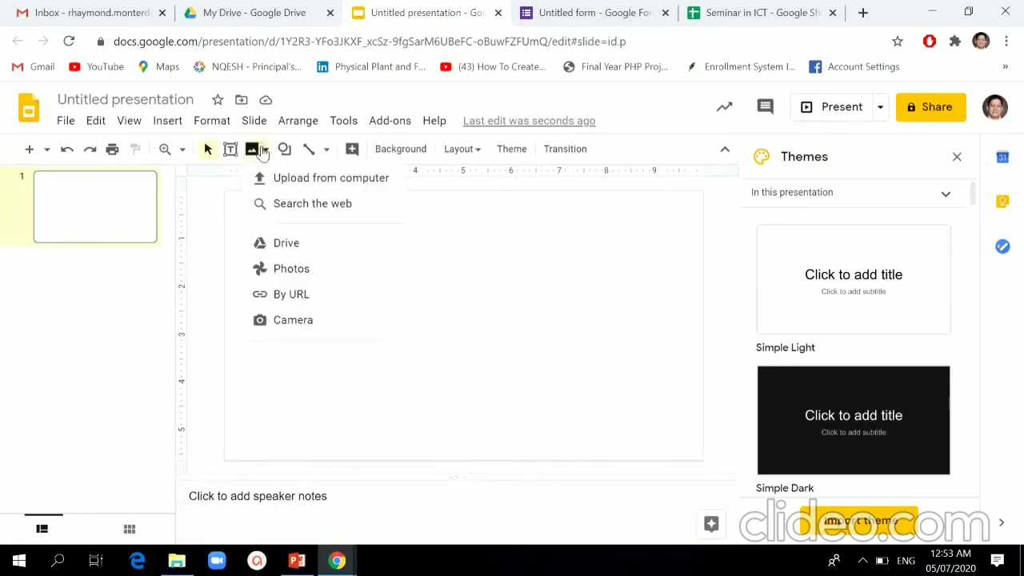
left_click(333, 181)
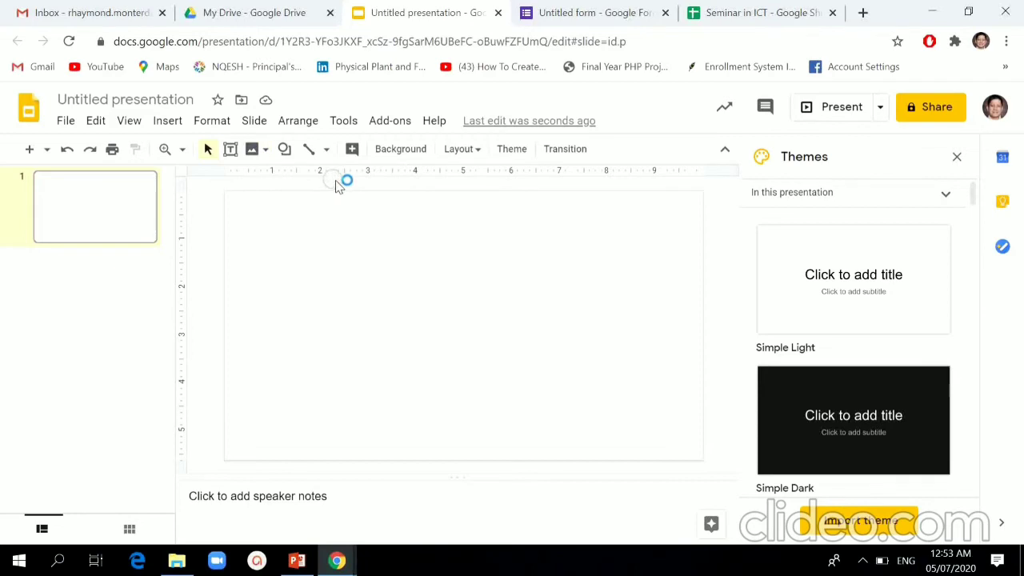
left_click(374, 148)
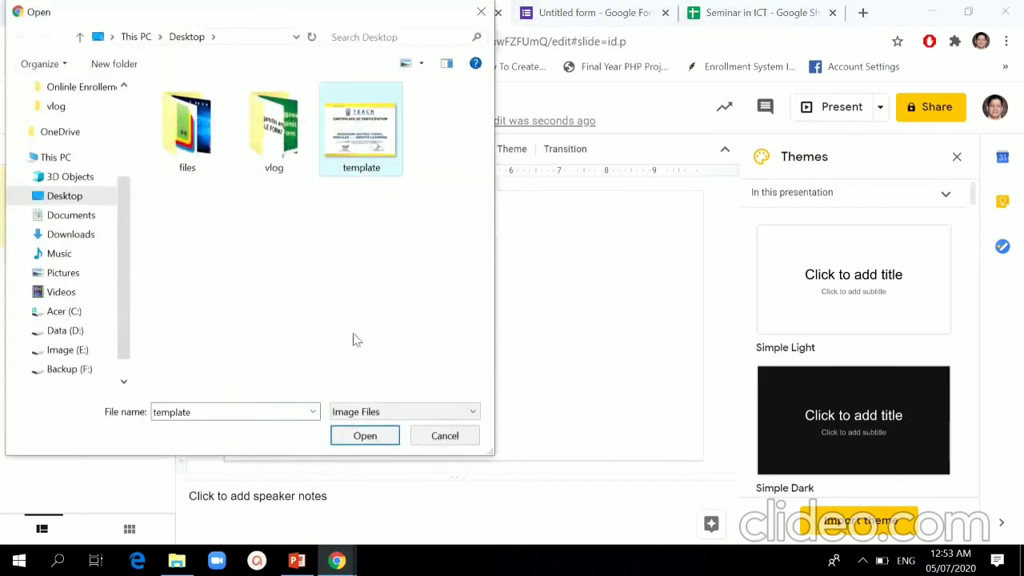
left_click(365, 435)
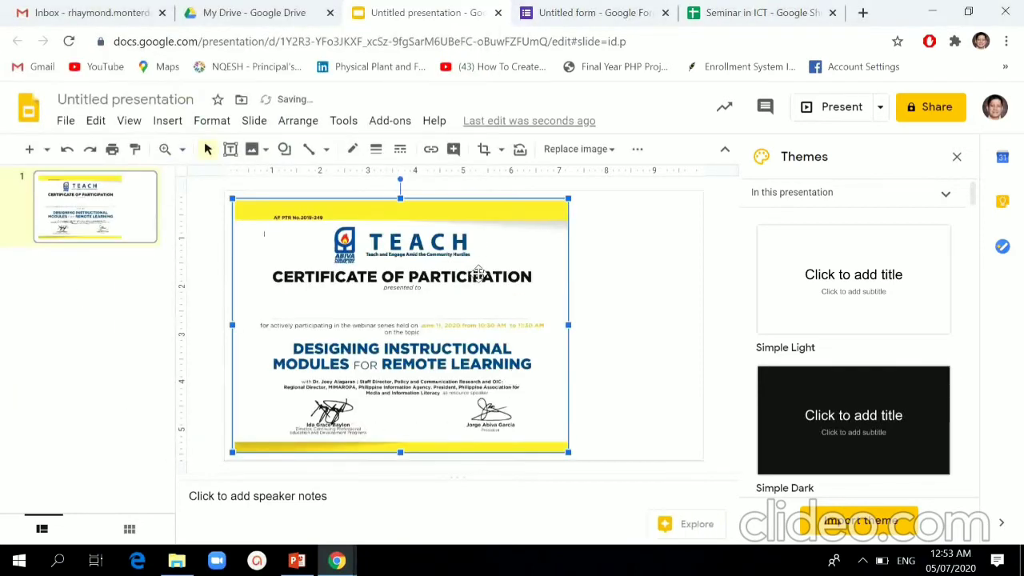
Step: Center the certificate image and stretch its sides so it fills most of the slide
left_click_drag(478, 273, 527, 278)
left_click_drag(615, 325, 663, 325)
left_click_drag(279, 324, 256, 319)
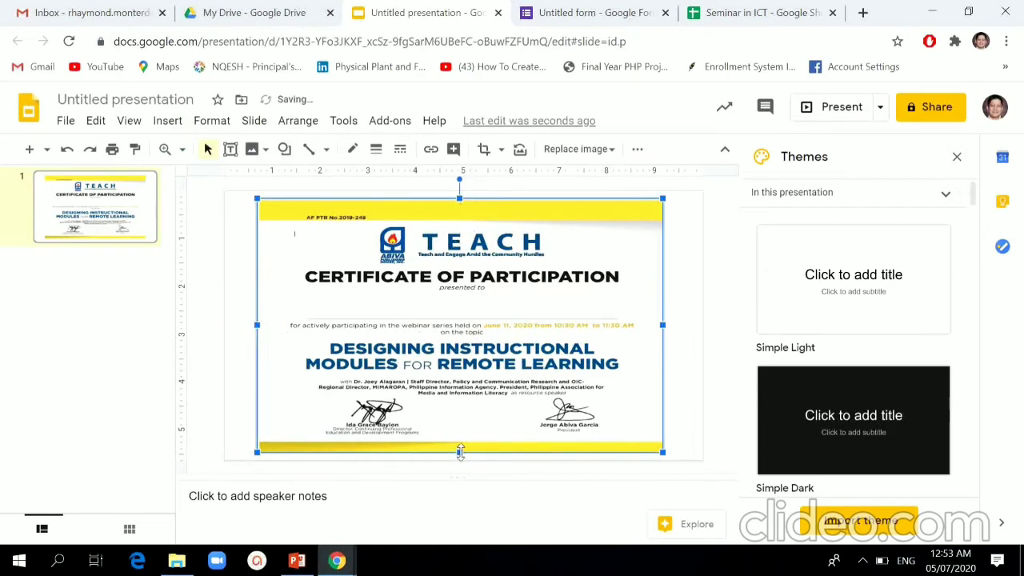
left_click_drag(459, 452, 459, 459)
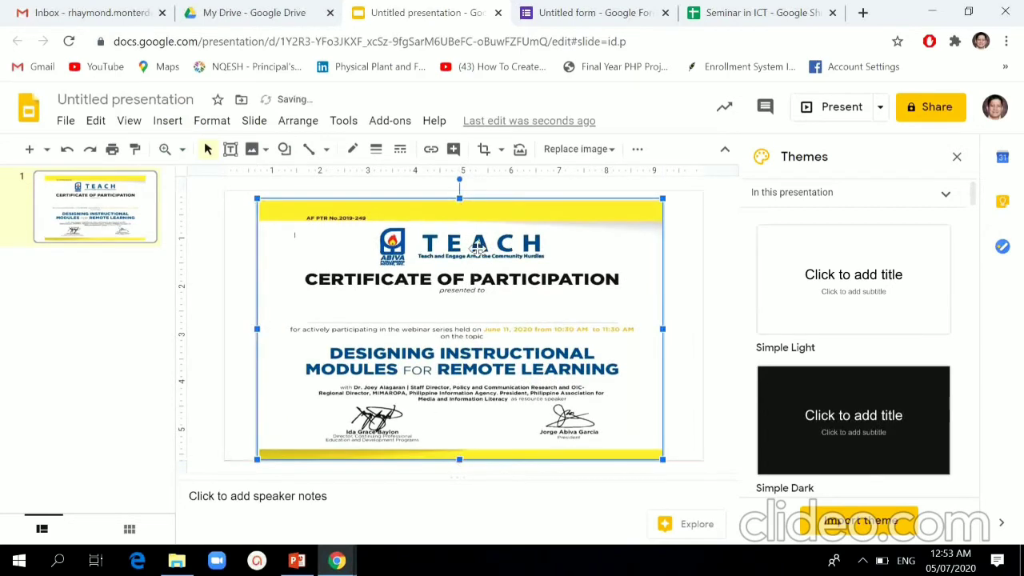
left_click_drag(459, 192, 459, 187)
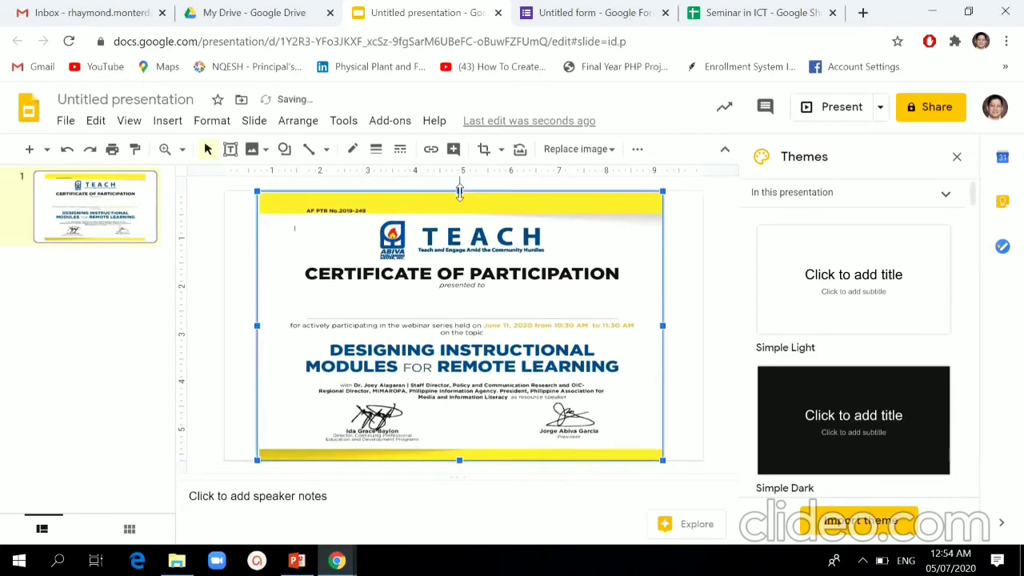
left_click_drag(260, 326, 274, 326)
left_click_drag(661, 326, 652, 326)
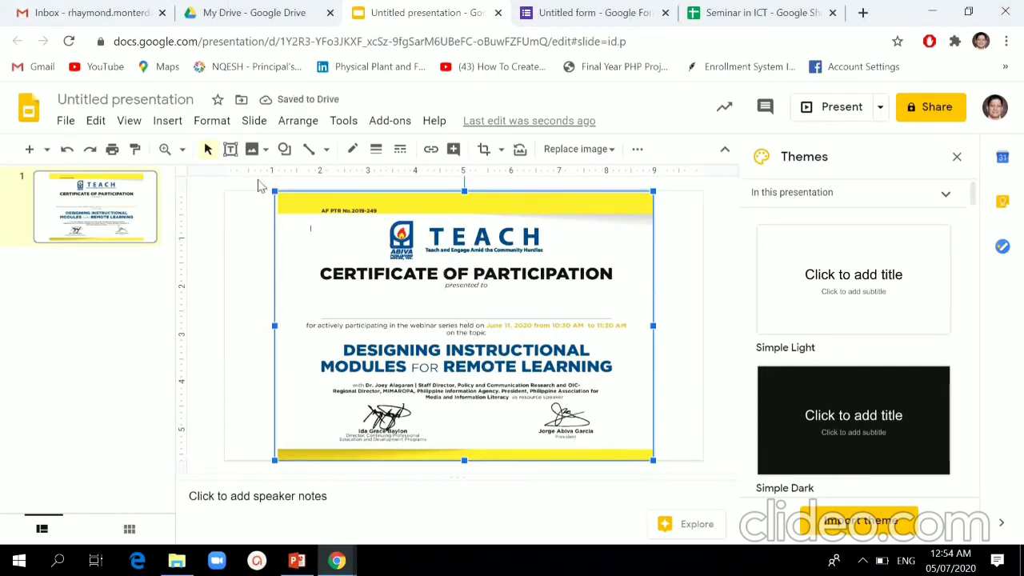
left_click(230, 153)
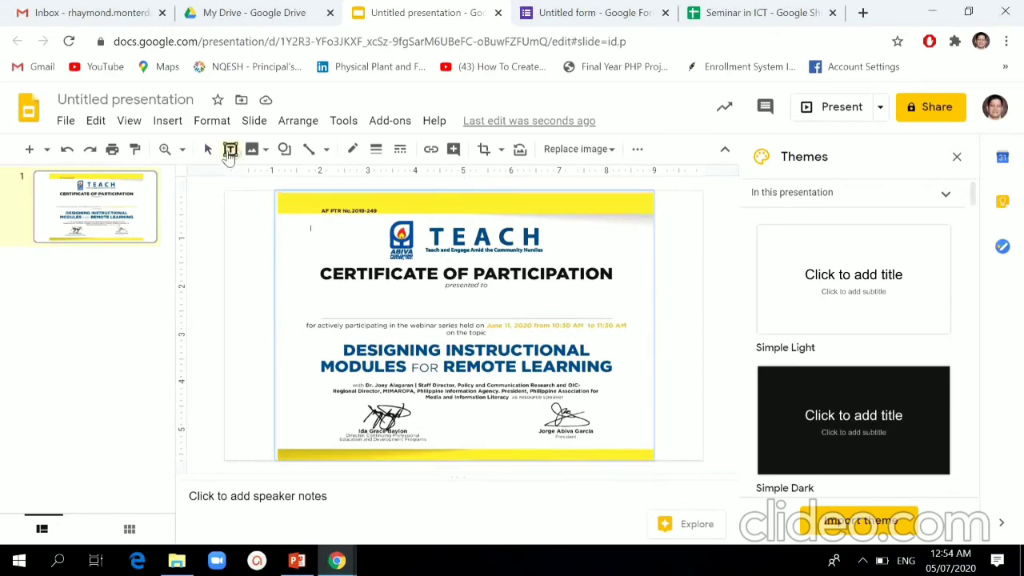
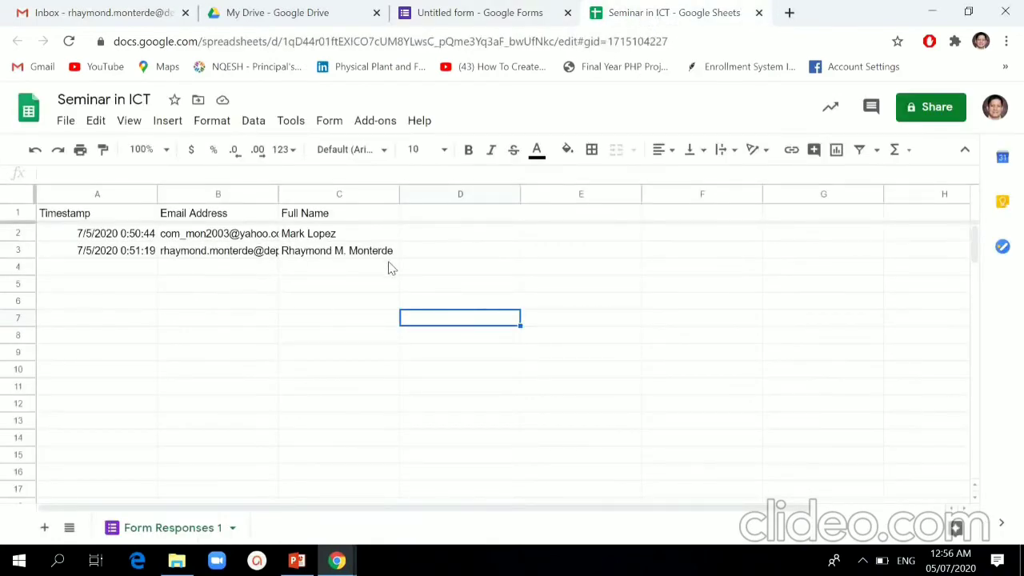
Step: Launch the AutoCrat add-on from the Add-ons menu
left_click(374, 121)
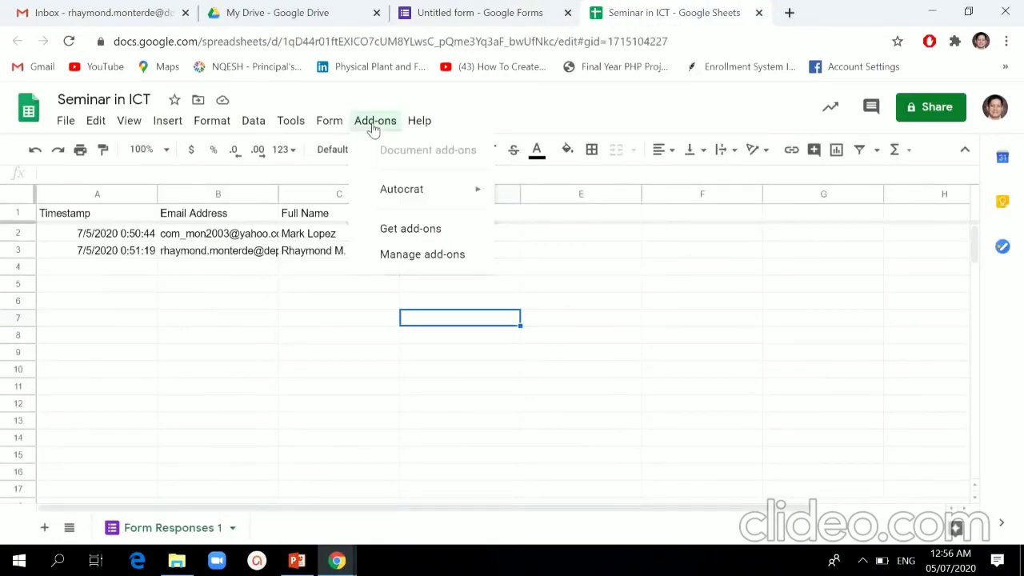
mouse_move(477, 195)
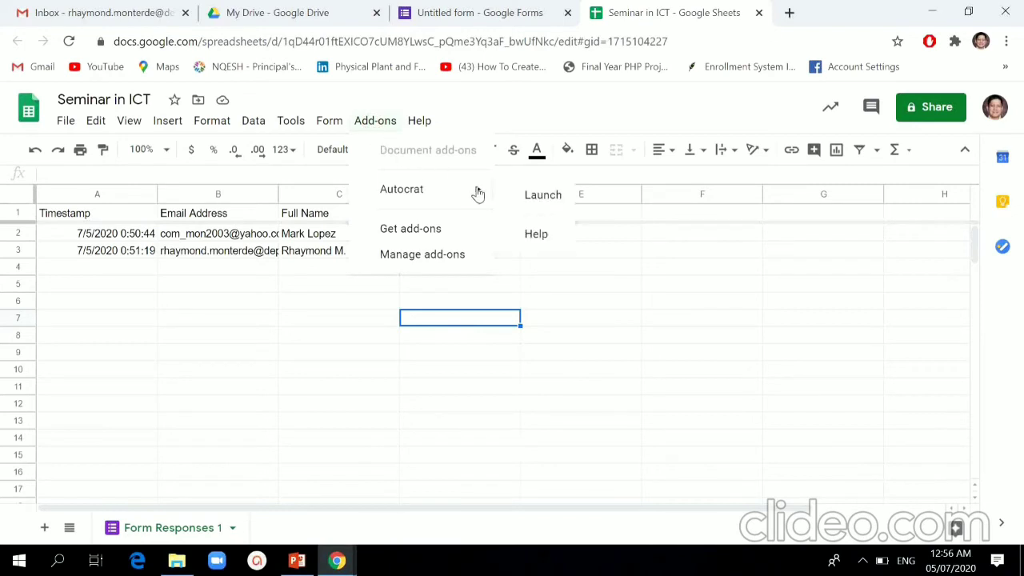
left_click(538, 194)
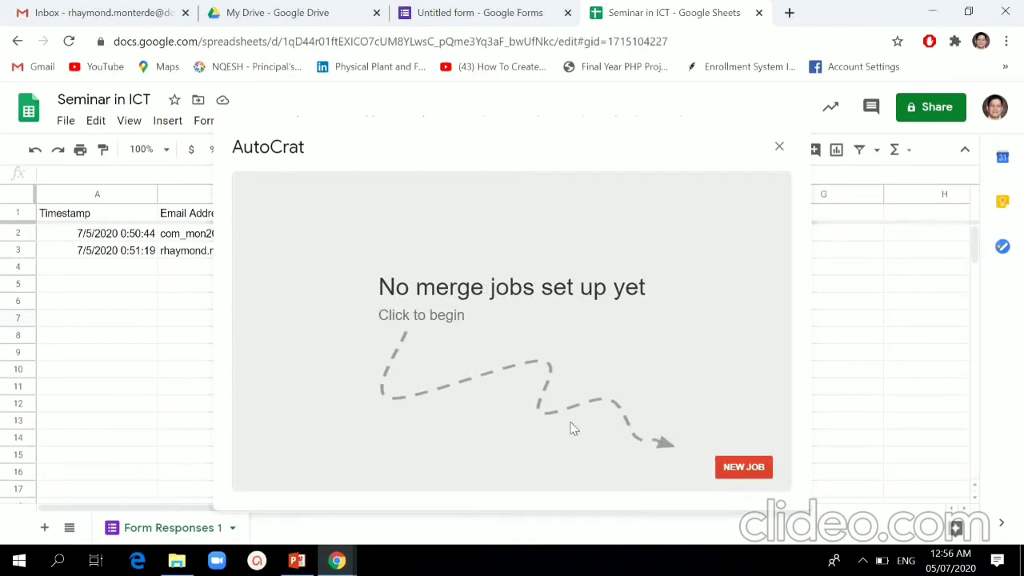
Step: Create a new AutoCrat merge job named 'E-Certificates' and continue to template selection
left_click(744, 470)
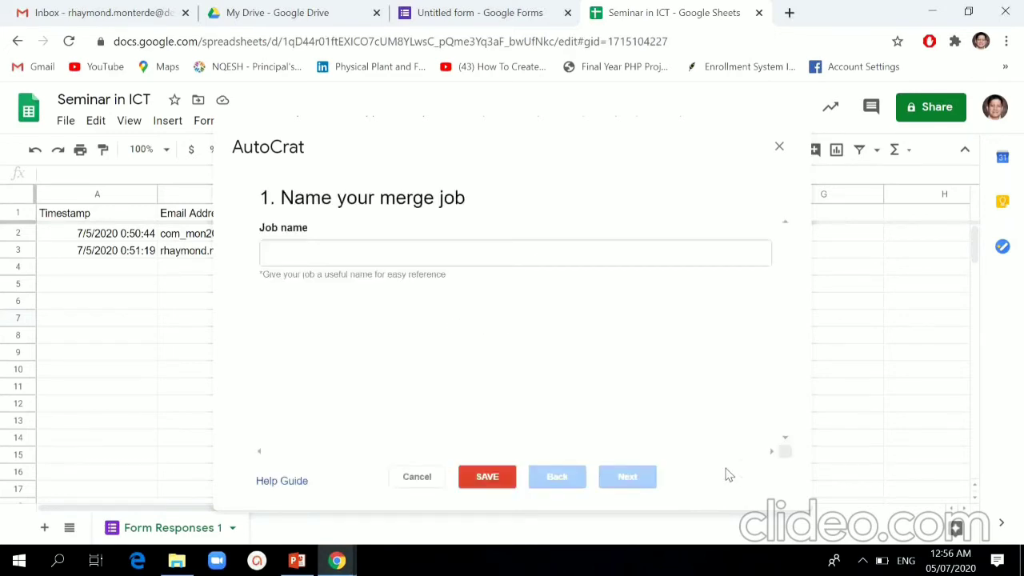
left_click(349, 257)
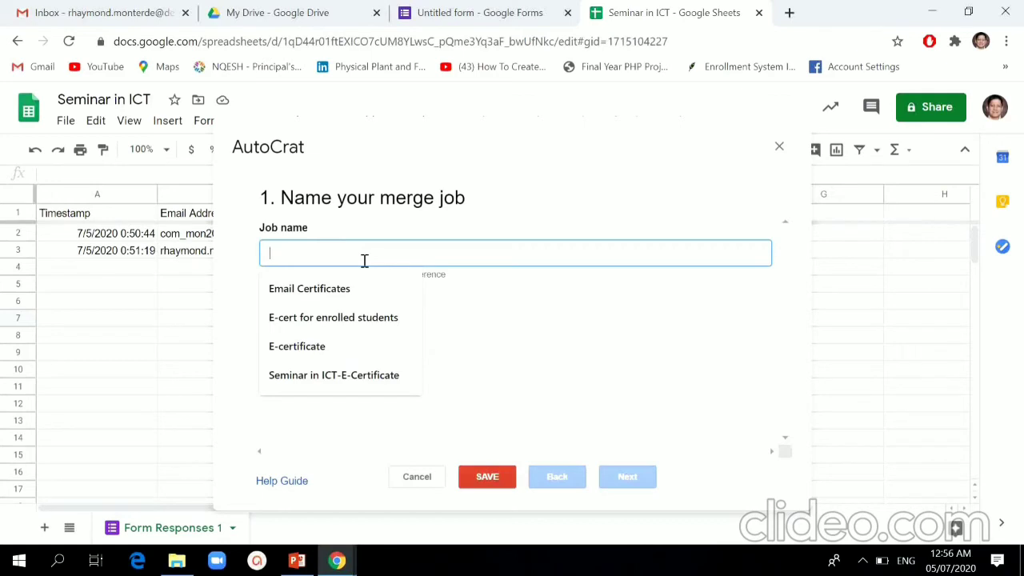
type("E-")
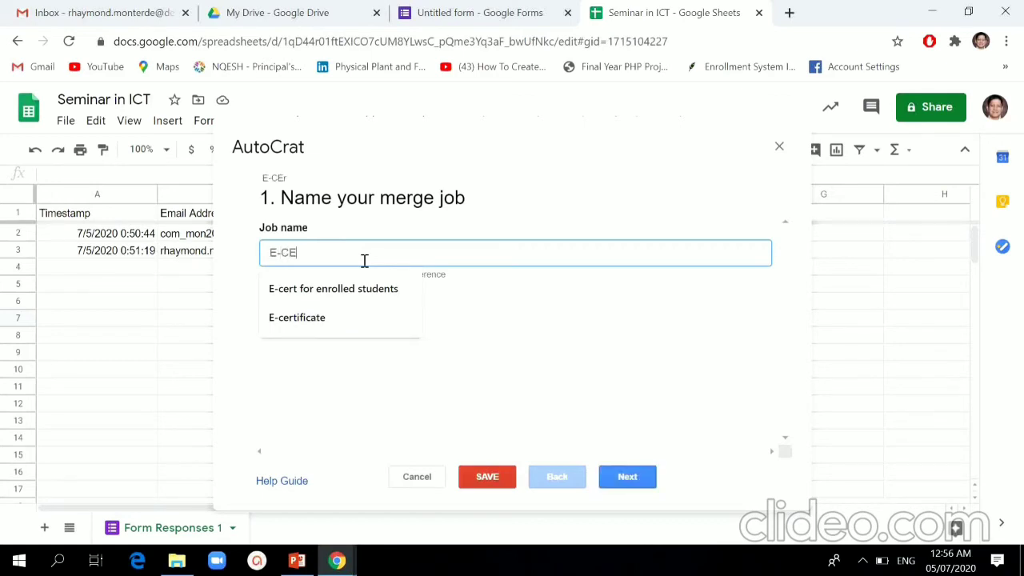
type("Certifica")
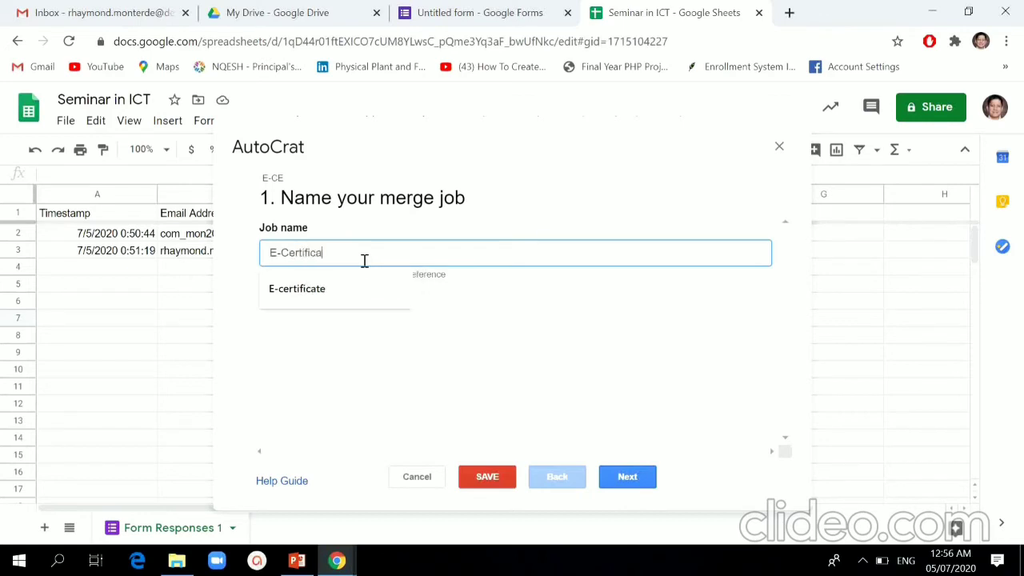
type("tes")
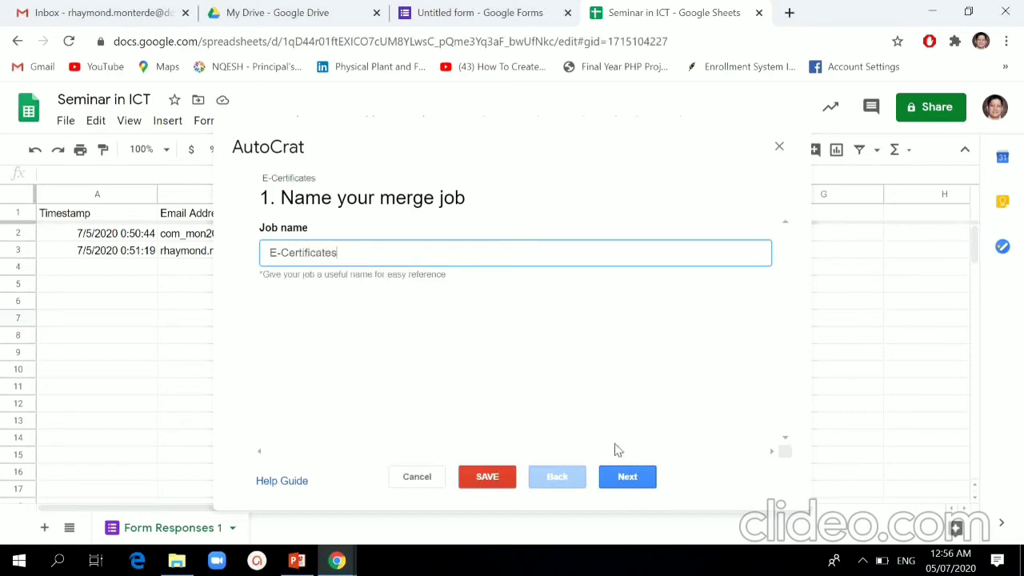
left_click(629, 485)
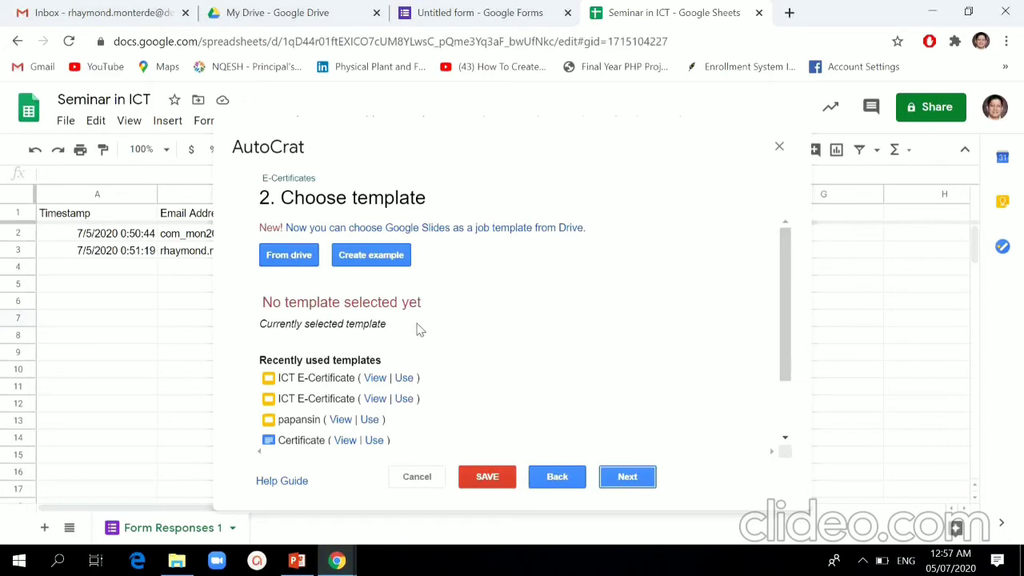
Step: Choose the e-certificate slides from Drive as the job's template and continue to data mapping
left_click(307, 261)
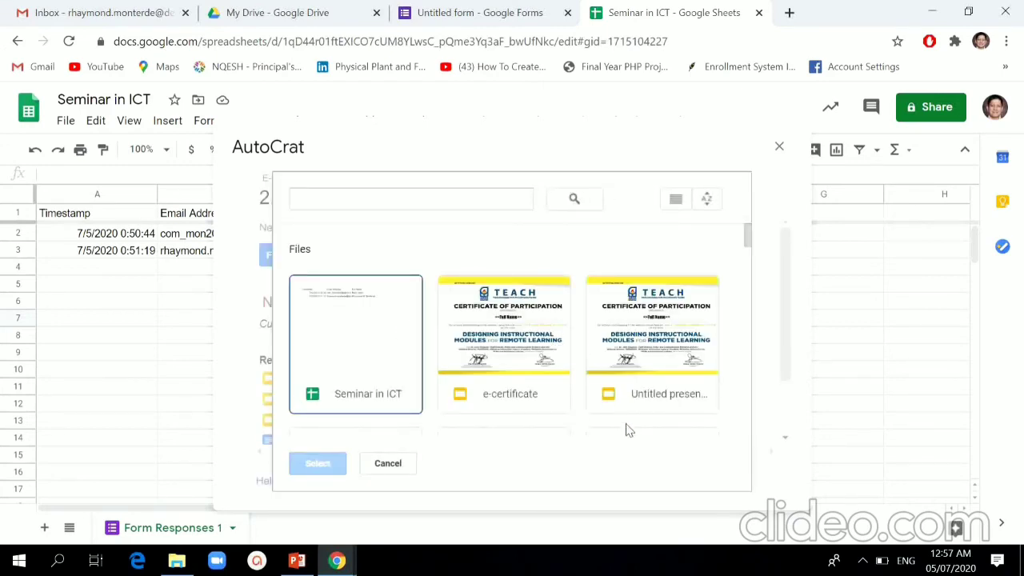
left_click(512, 367)
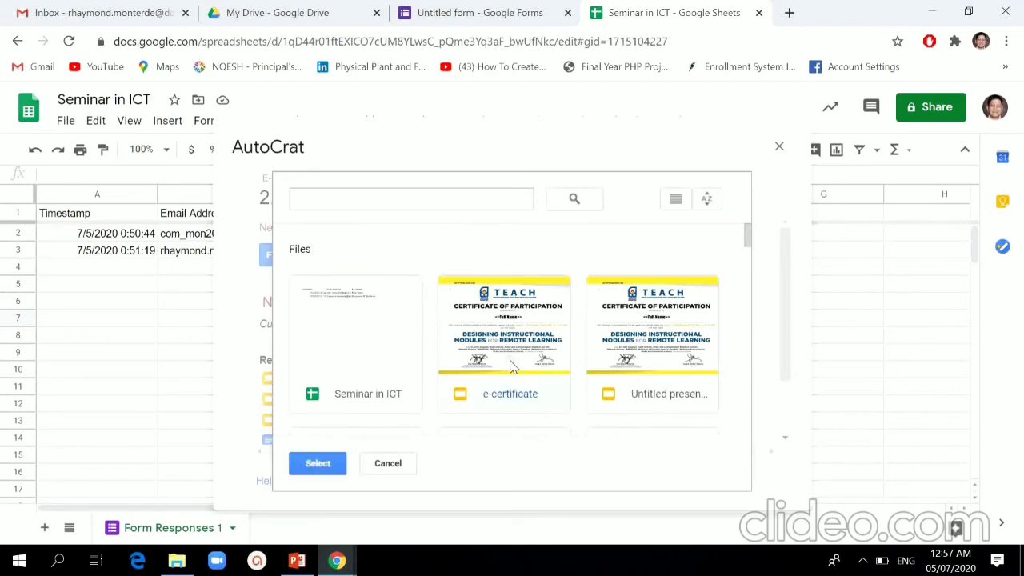
left_click(317, 463)
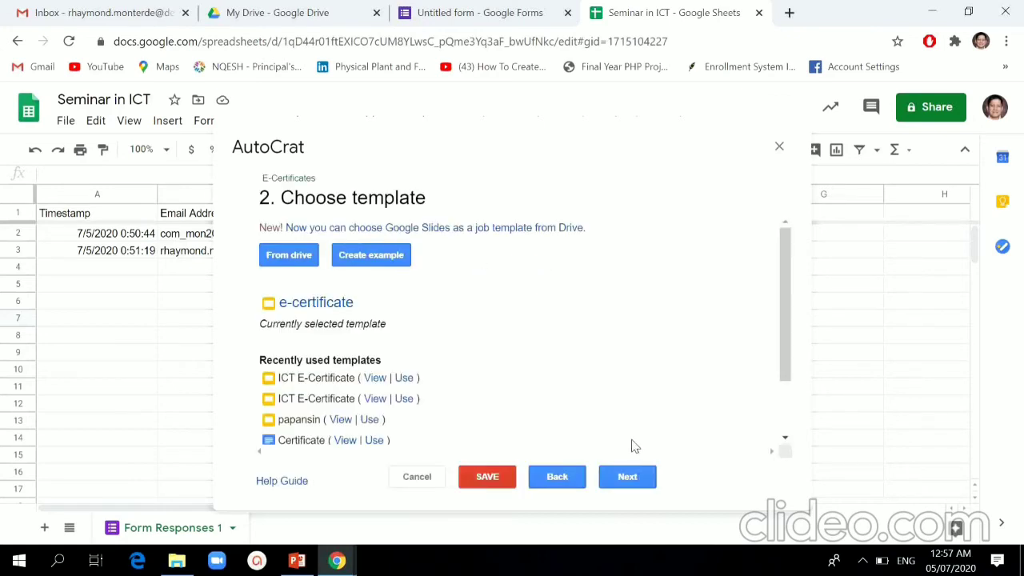
left_click(627, 480)
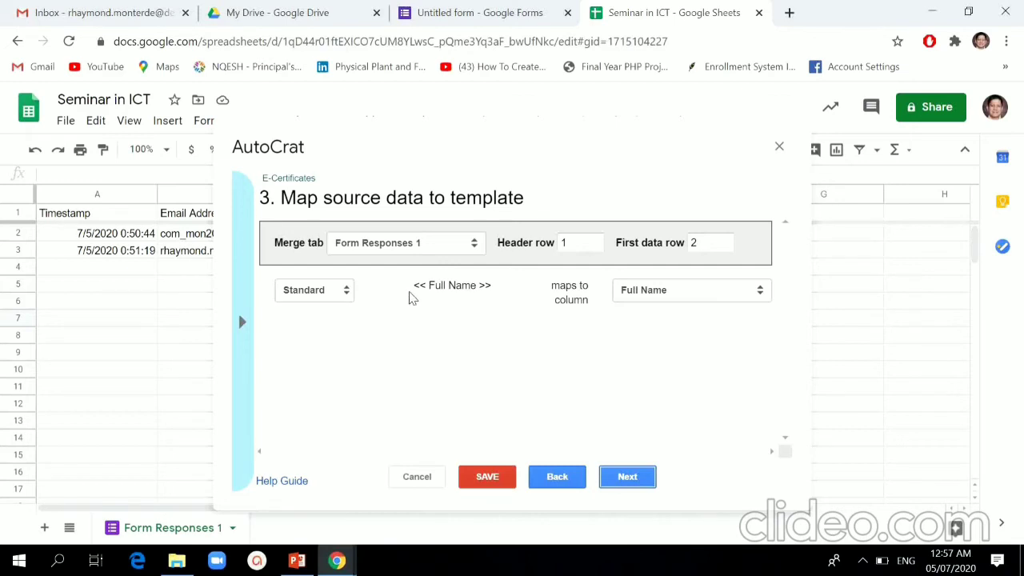
Step: Name the merged output files 'e-certificate' and set their file type to PDF
left_click(627, 476)
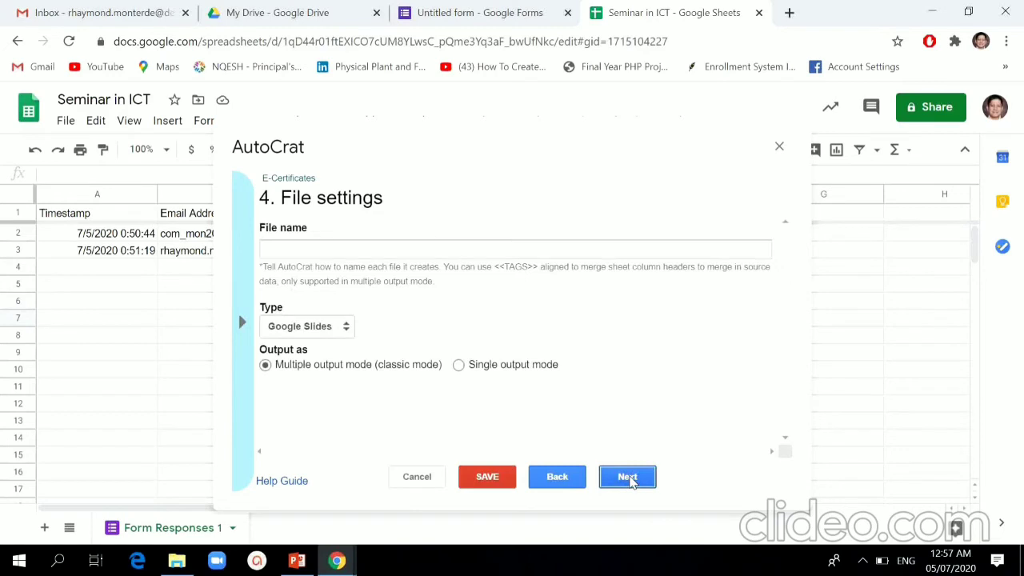
left_click(321, 247)
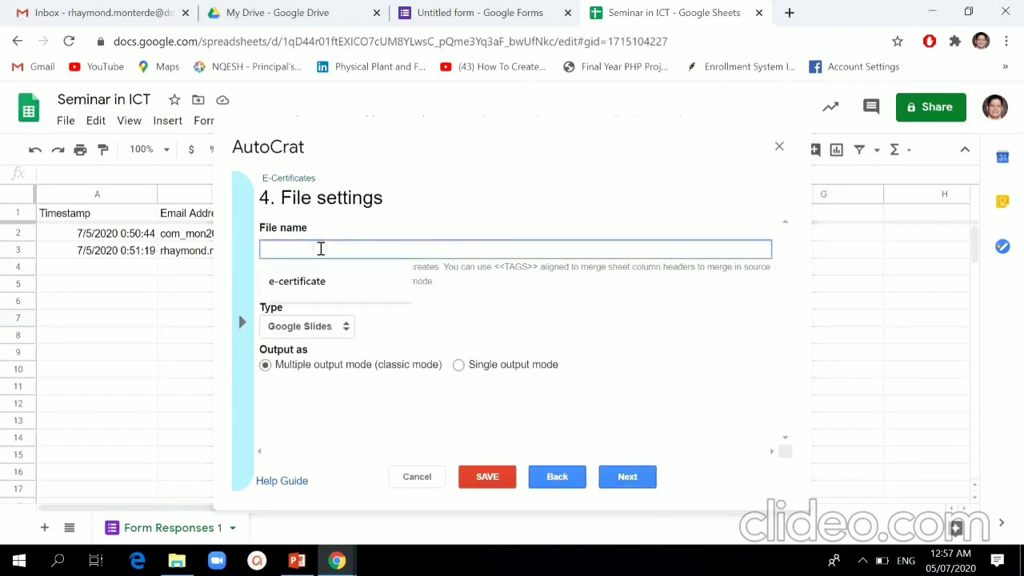
left_click(322, 284)
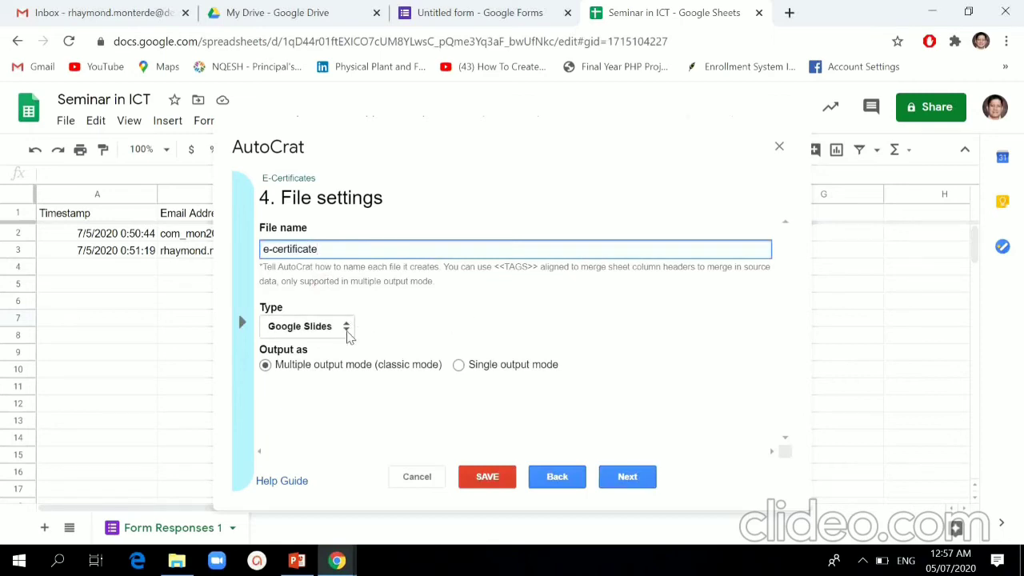
left_click(348, 334)
left_click(324, 355)
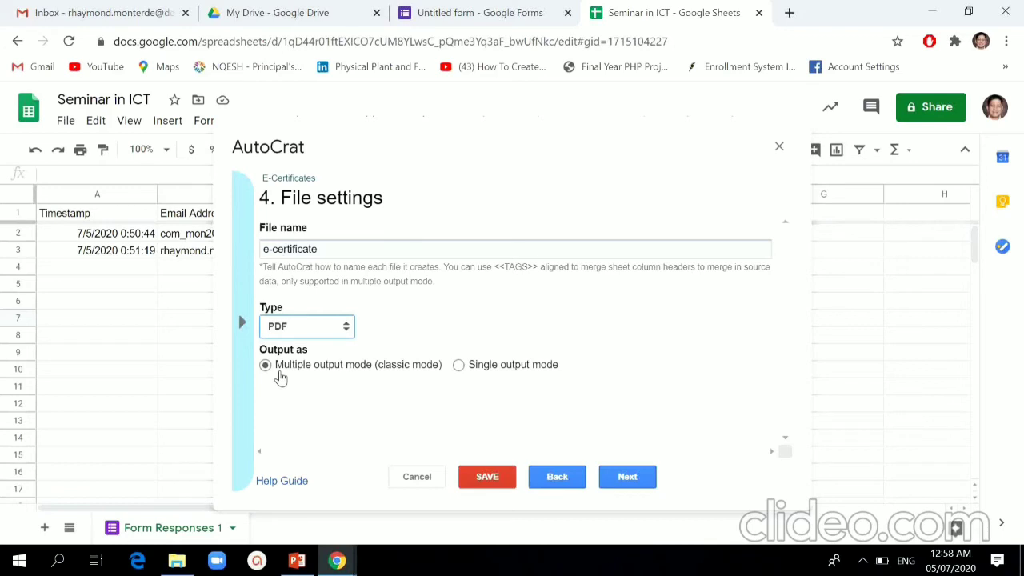
left_click(629, 479)
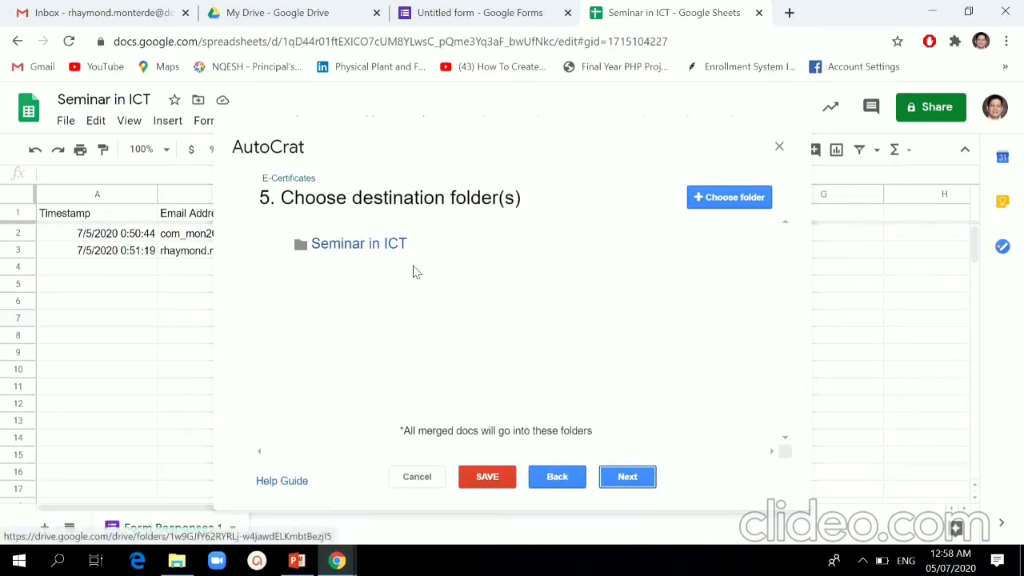
Step: Skip the destination folder, dynamic folder reference and merge condition steps
left_click(627, 476)
left_click(627, 476)
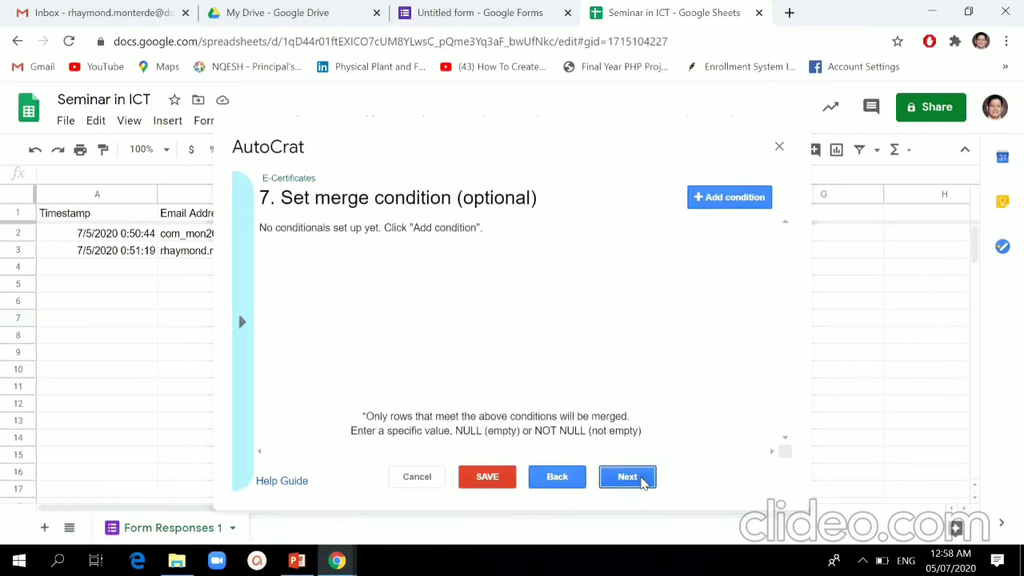
left_click(627, 477)
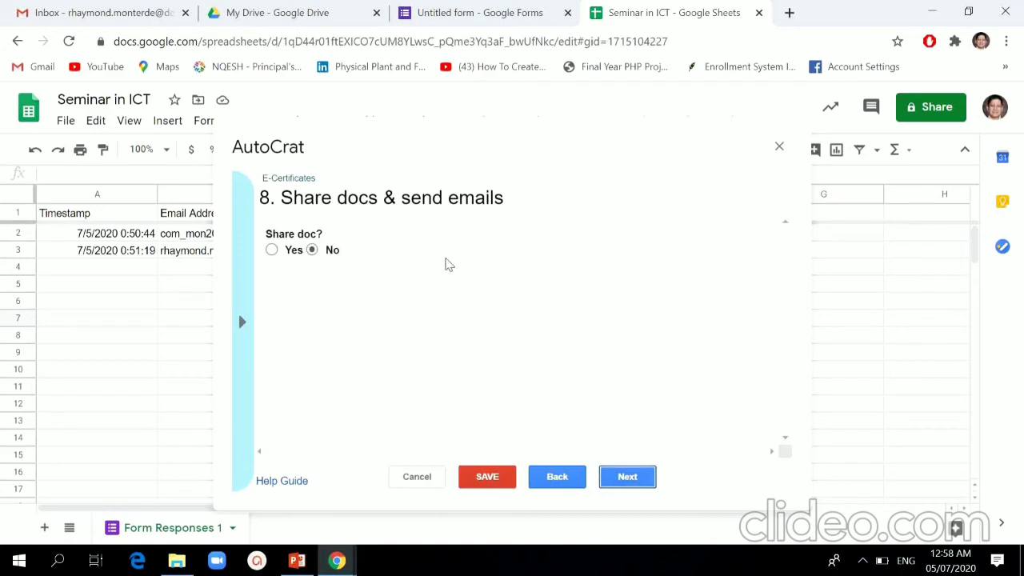
Step: Turn on sharing of the merged docs with re-sharing set to No
left_click(272, 251)
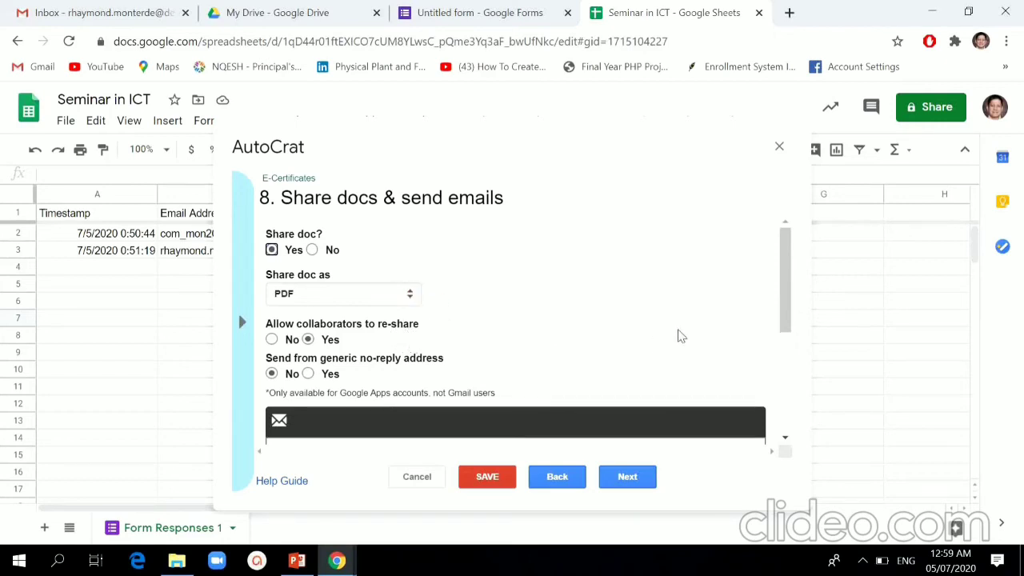
scroll(785, 289, "down", 1)
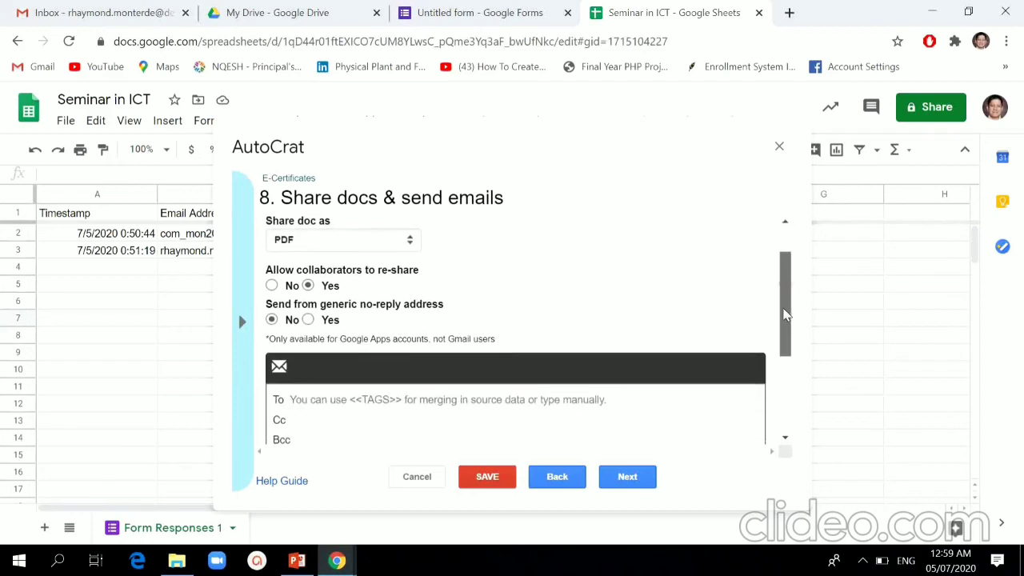
left_click(288, 288)
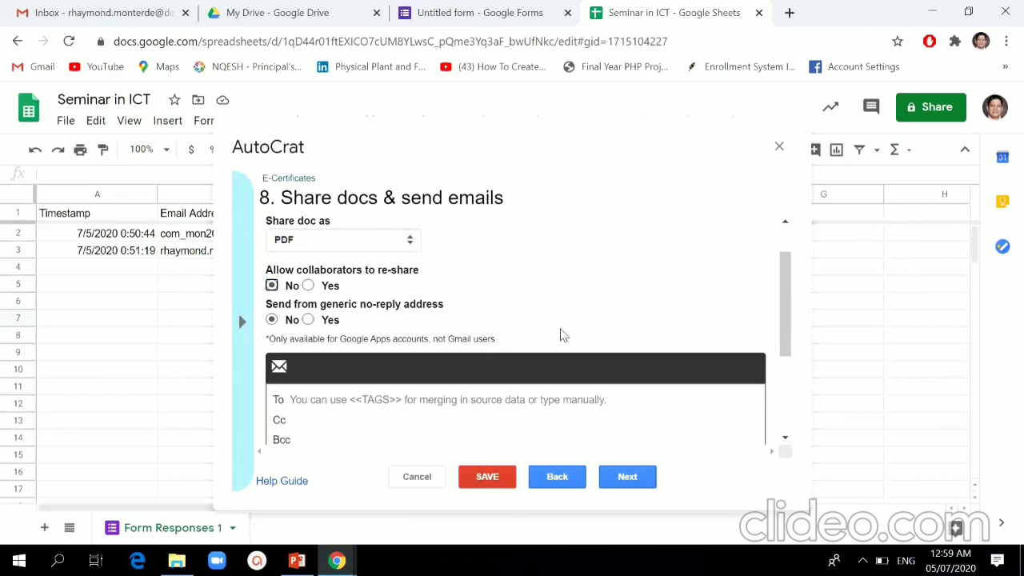
left_click_drag(789, 285, 778, 344)
left_click(317, 273)
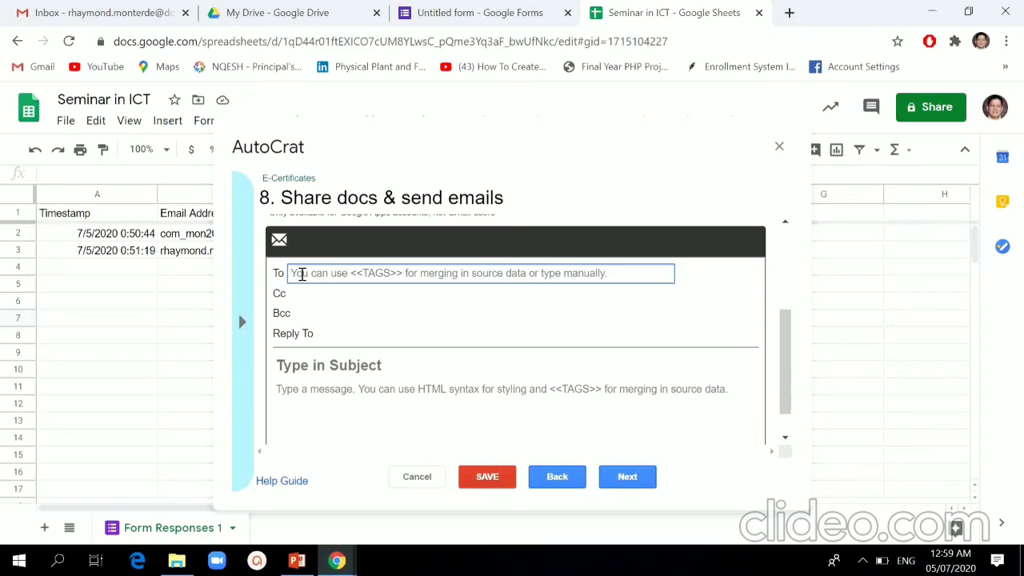
Step: Set the email recipient to the <<Email Address>> merge tag
left_click(243, 322)
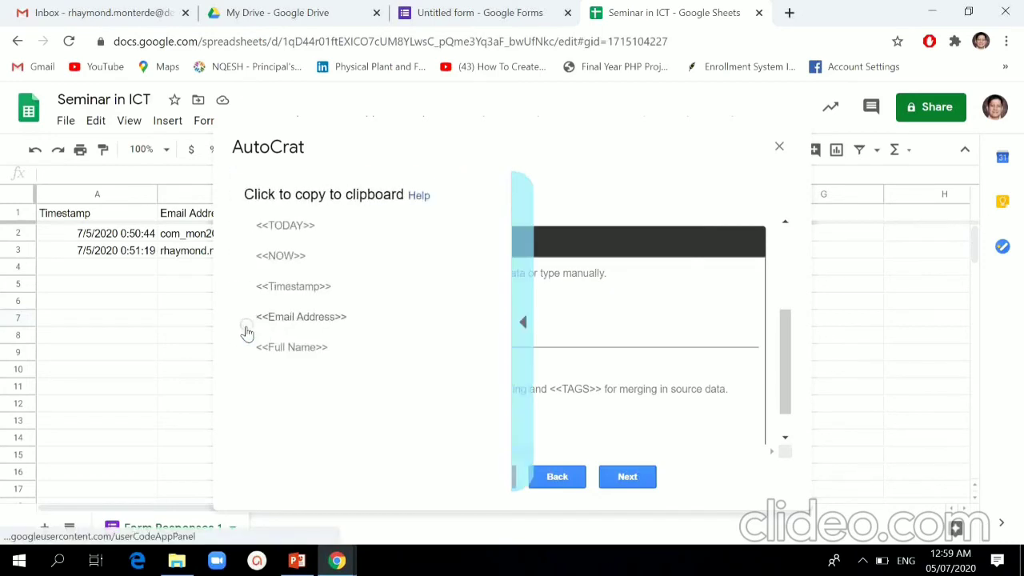
left_click(308, 320)
left_click(318, 274)
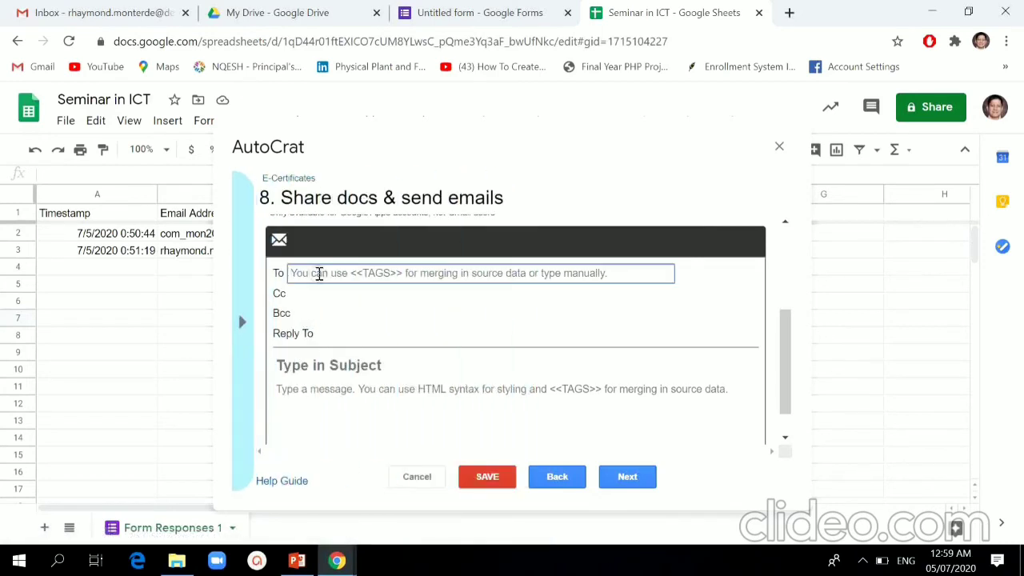
type("<<Email Address>>")
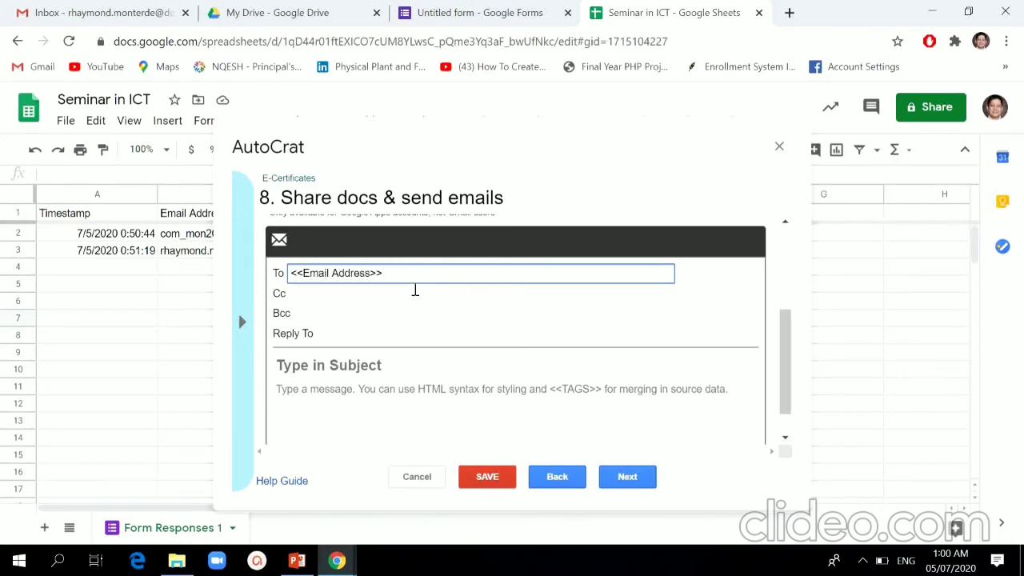
Step: Enter 'E-Certificate-Seminar in ICT' as the email subject
left_click(376, 365)
type("E")
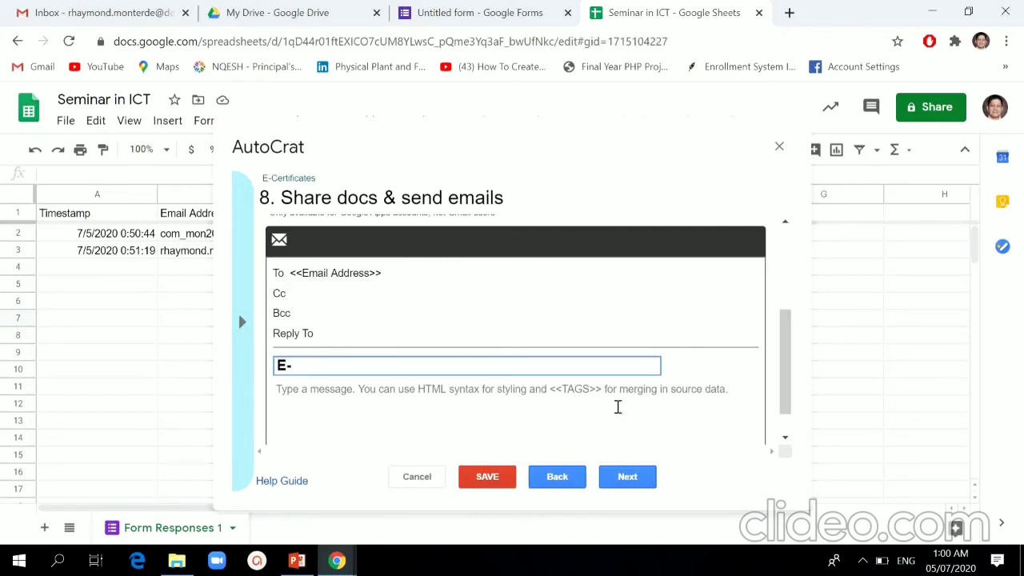
type("-Certificate")
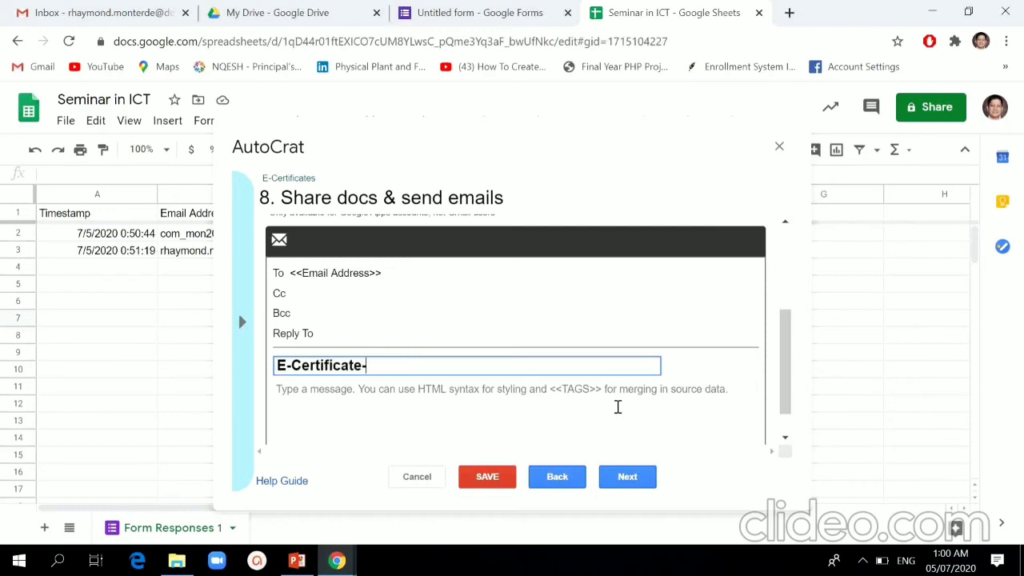
type("-SEmi")
key("BackSpace")
key("BackSpace")
key("BackSpace")
type("eminar in ICT")
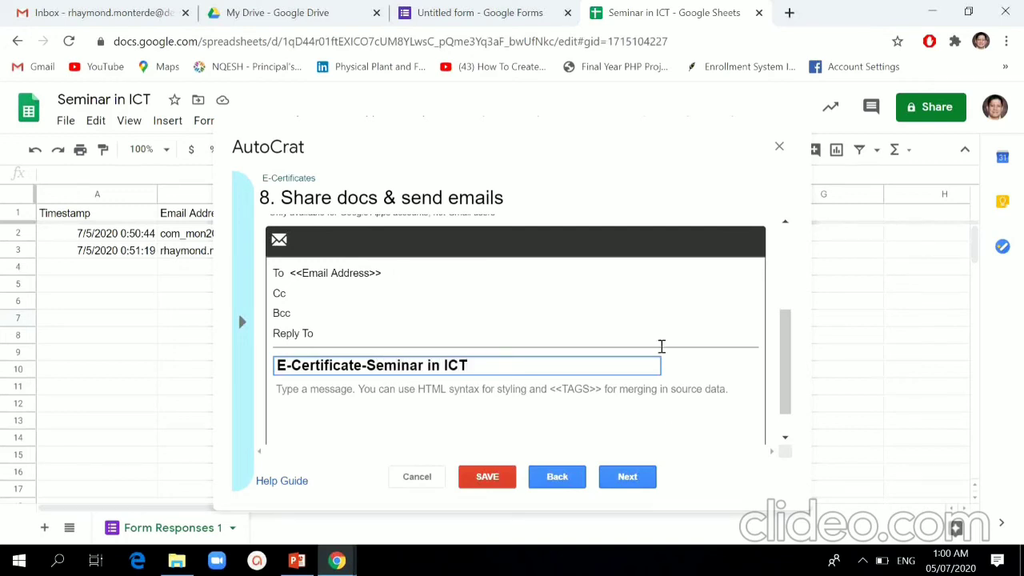
Step: Write the message 'Congratulations <<Full Name>>, you have successfully completed the seminar'
left_click(361, 391)
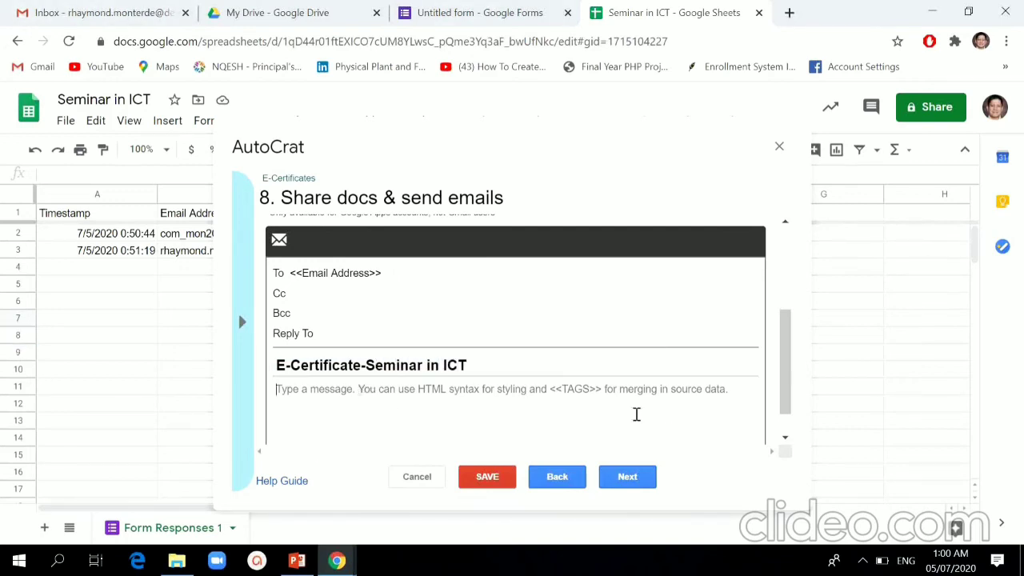
type("C")
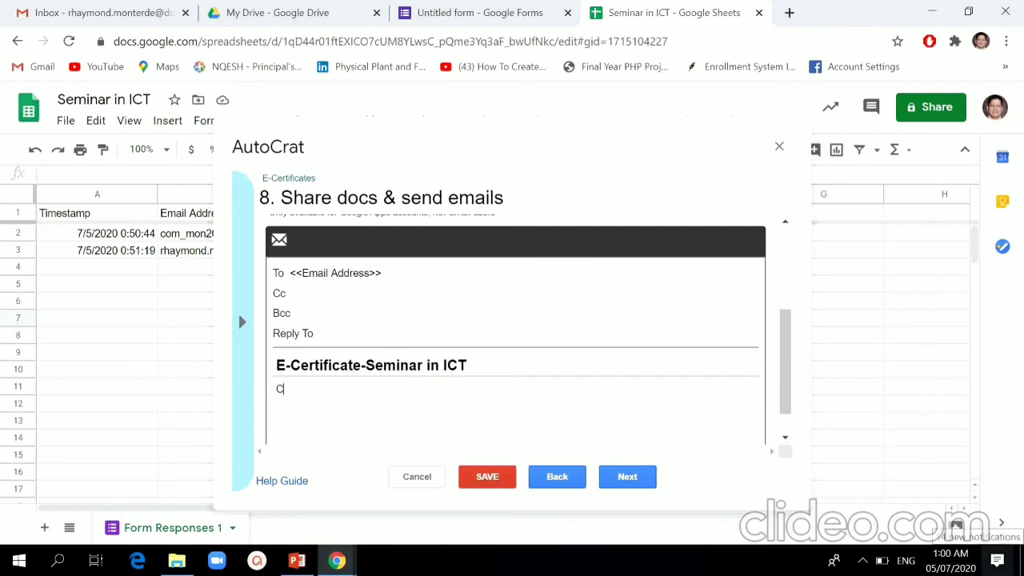
type("ongratulations")
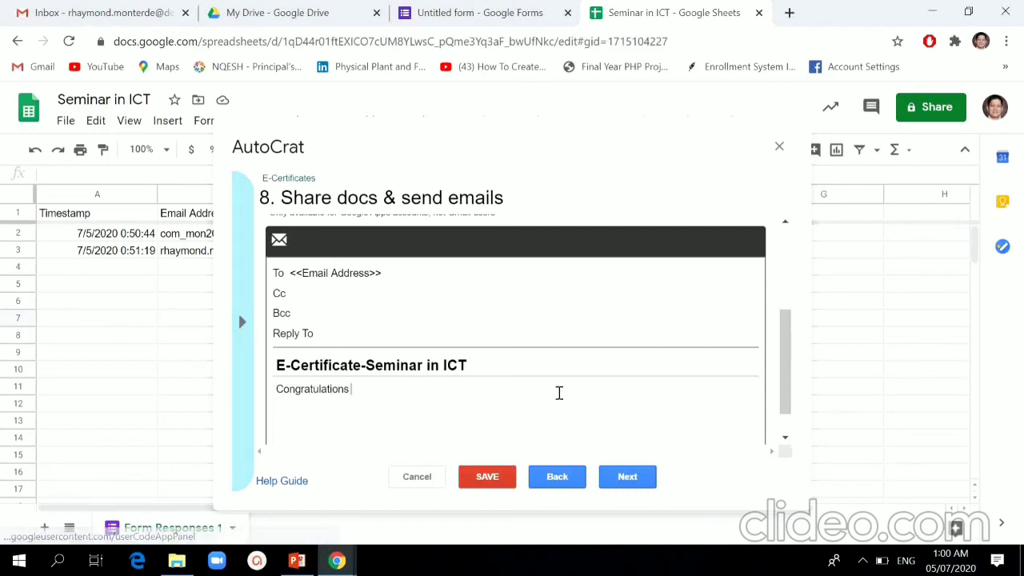
left_click(242, 321)
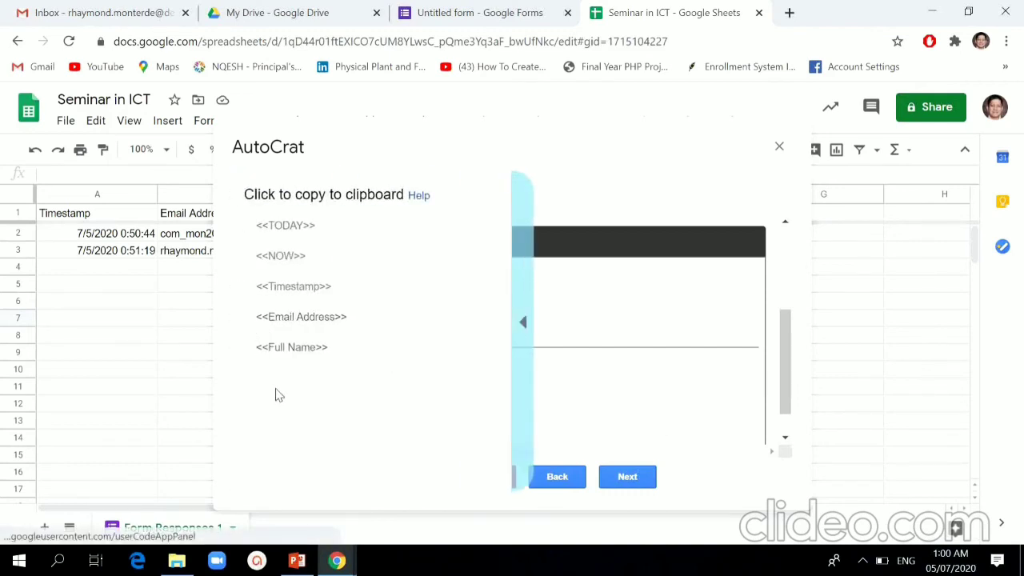
left_click(296, 345)
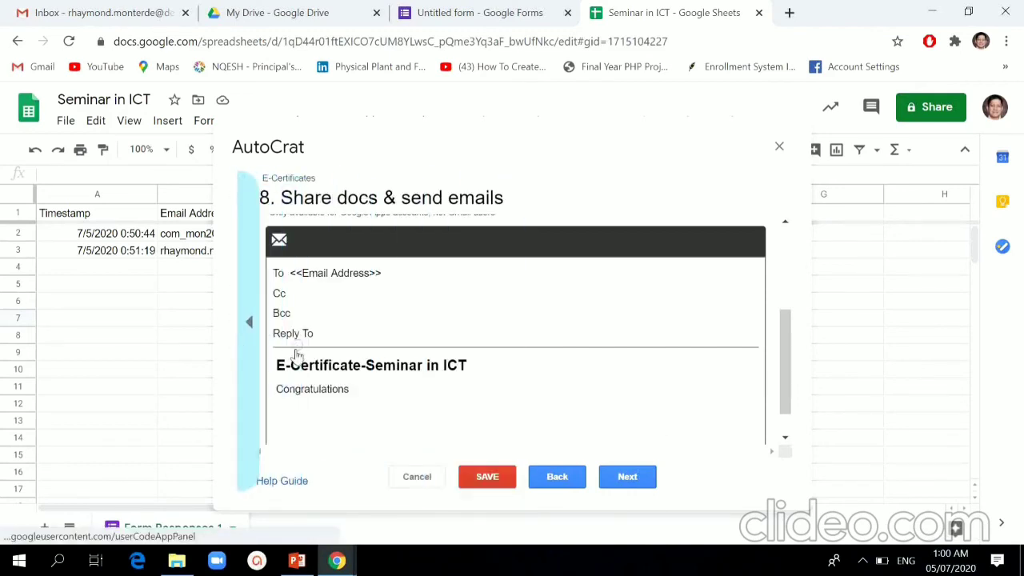
left_click(382, 388)
type("<<Full Name>>")
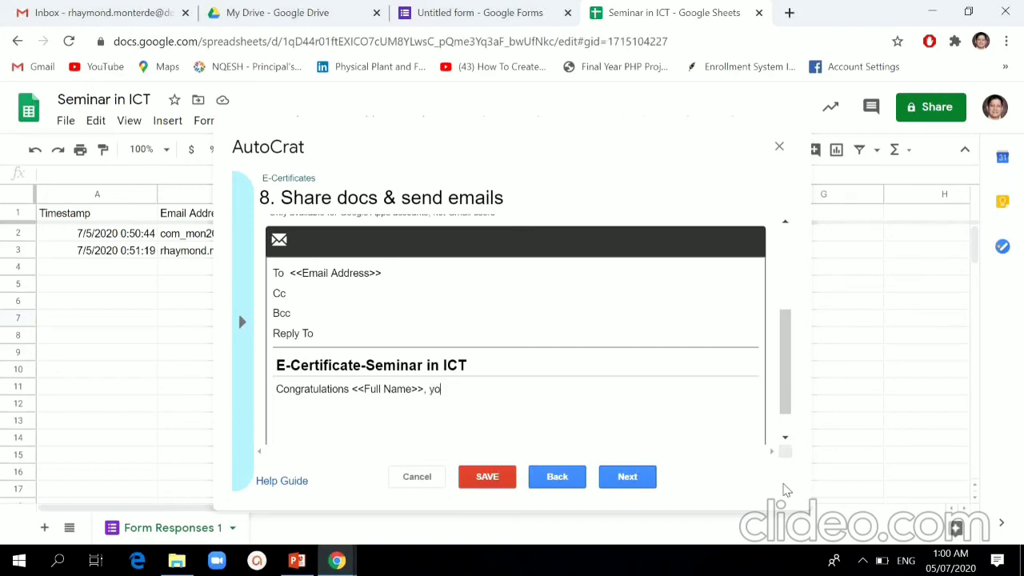
type("ave successfully co")
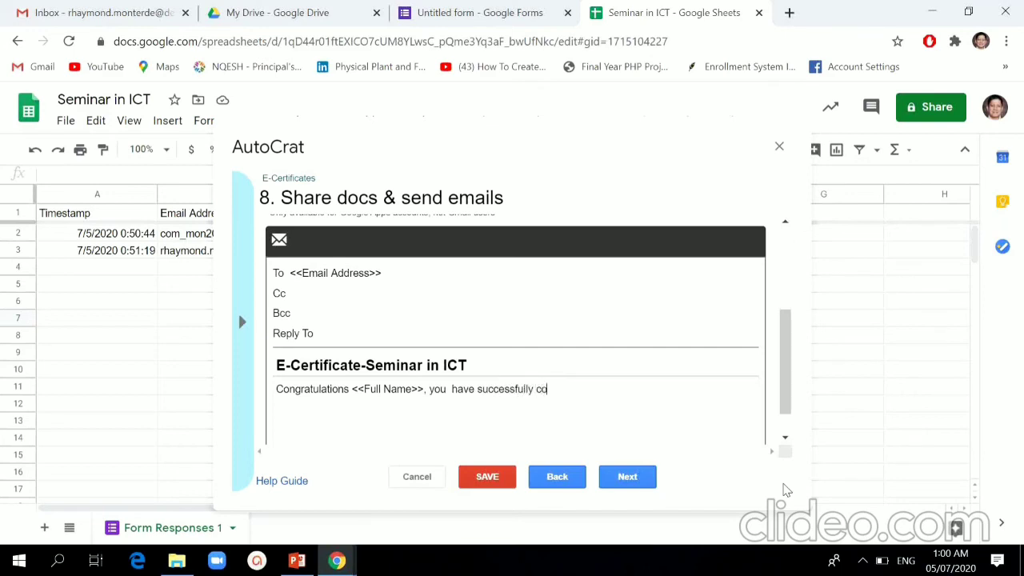
type("mpleted the seminar.")
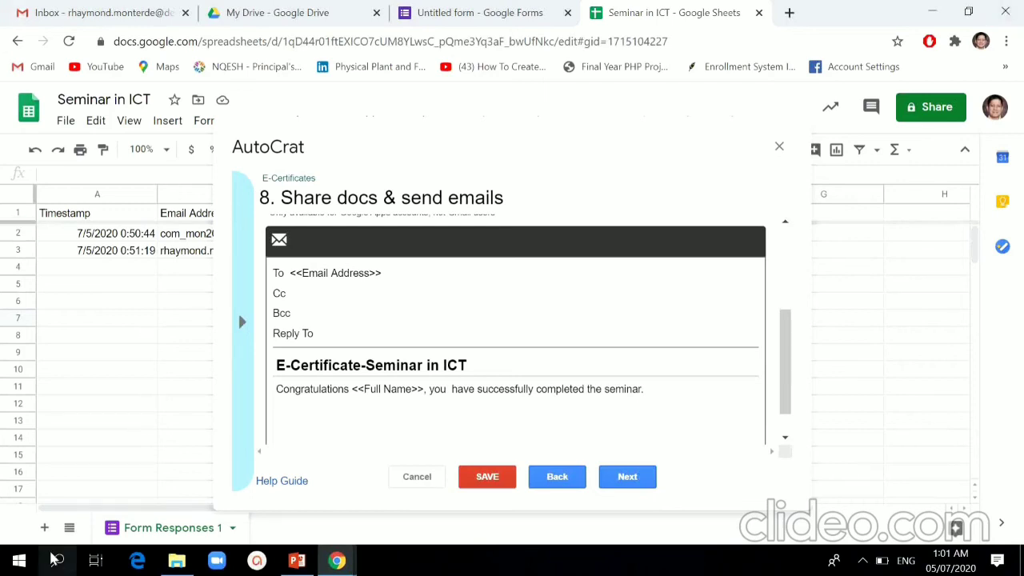
Step: Leave the form and time triggers on No and save the E-Certificates job
left_click(629, 482)
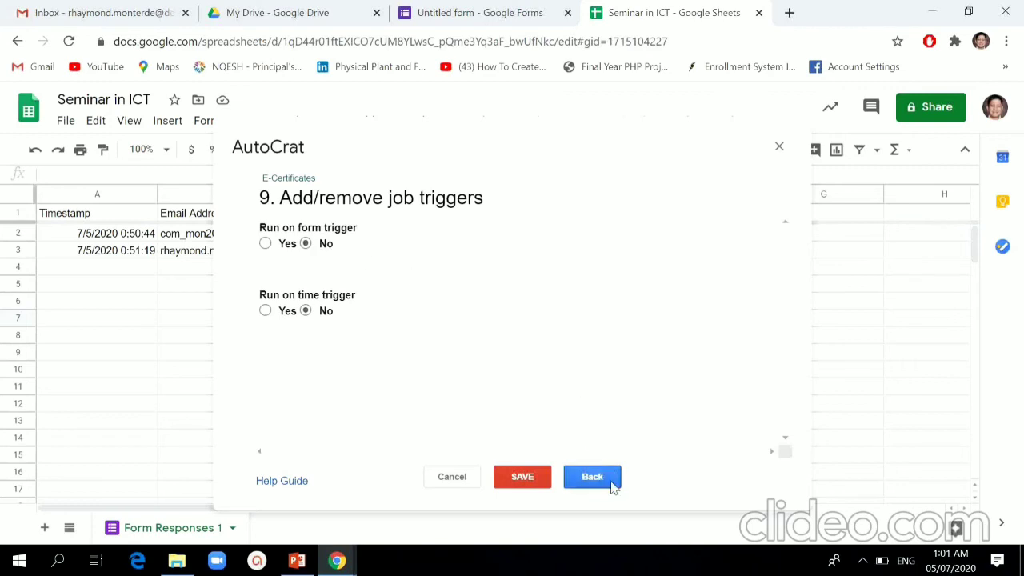
left_click(521, 480)
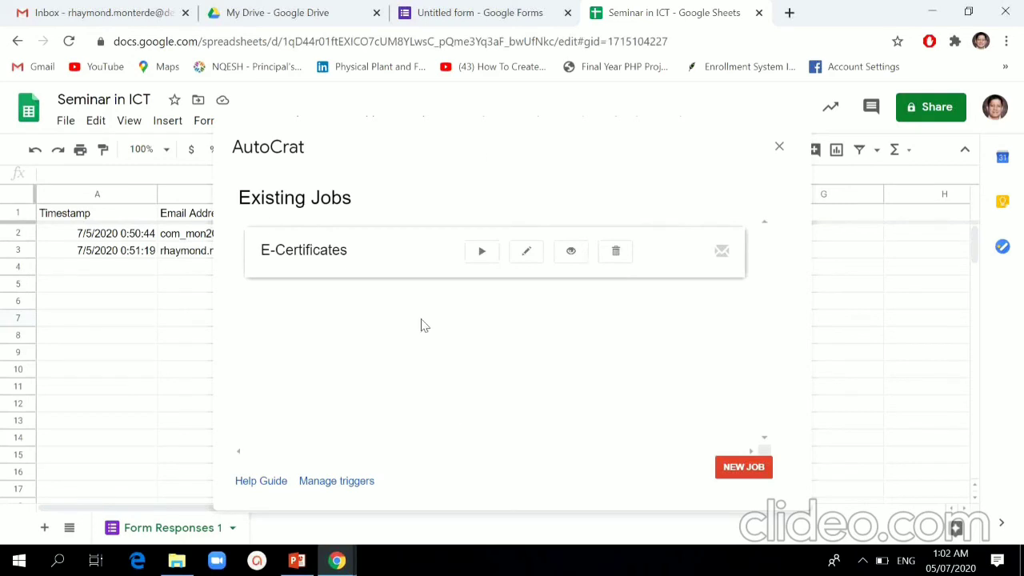
Step: Run the E-Certificates job and move the dialog aside to see both rows merged
left_click(482, 252)
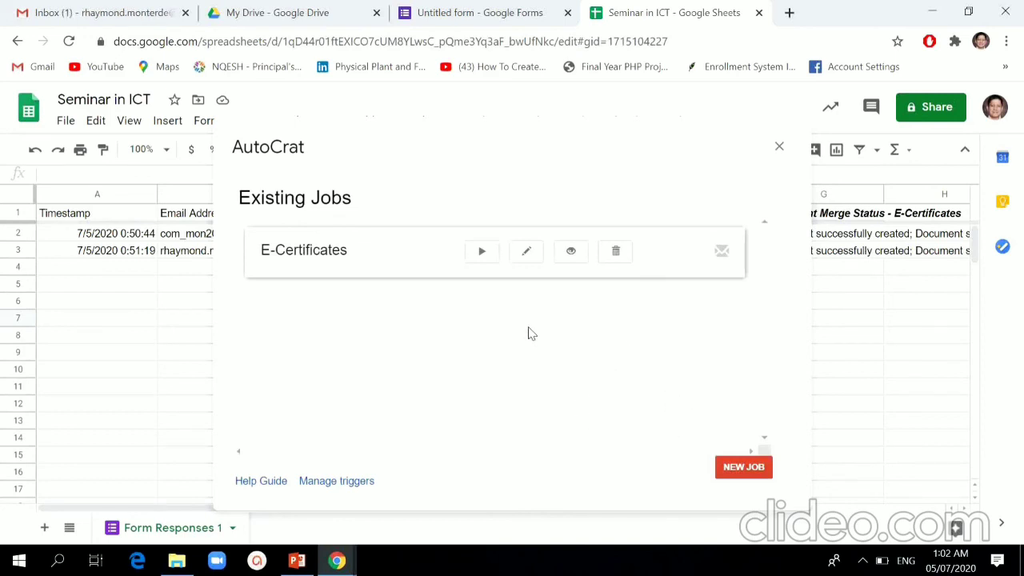
left_click_drag(568, 145, 628, 141)
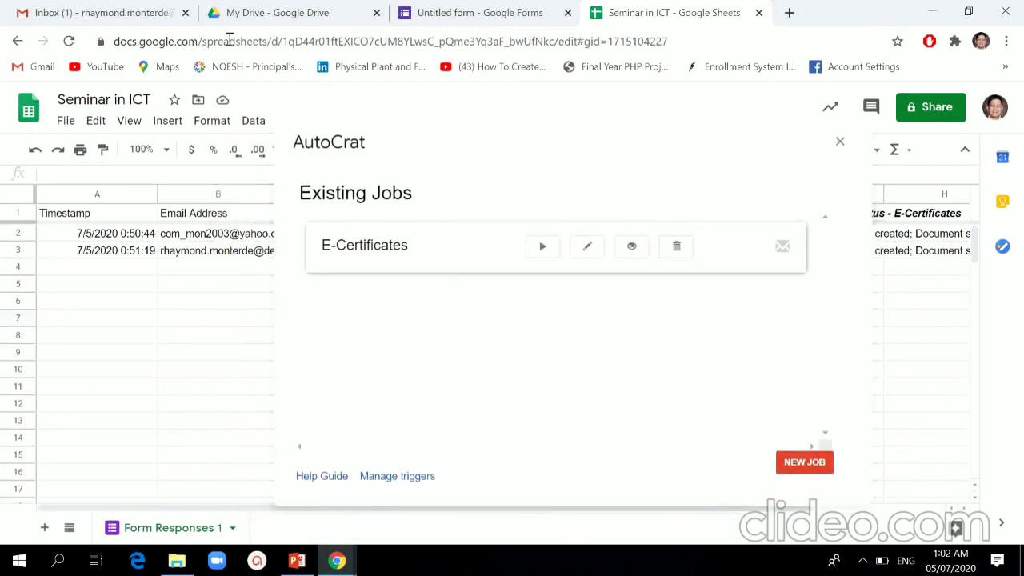
Step: In Gmail, open the E-Certificate-Seminar in ICT email and preview its e-certificate.pdf attachment
left_click(109, 16)
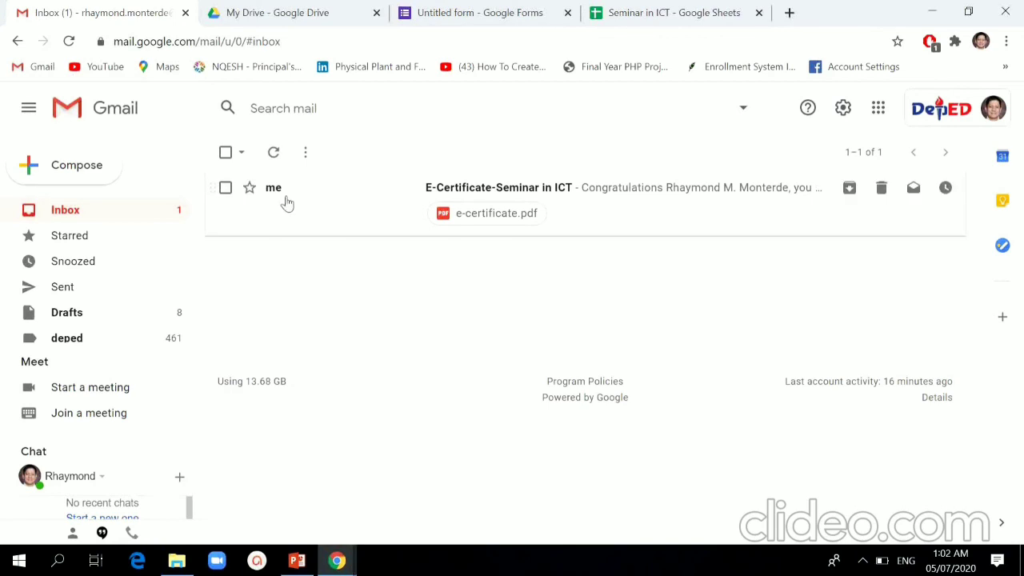
left_click(583, 193)
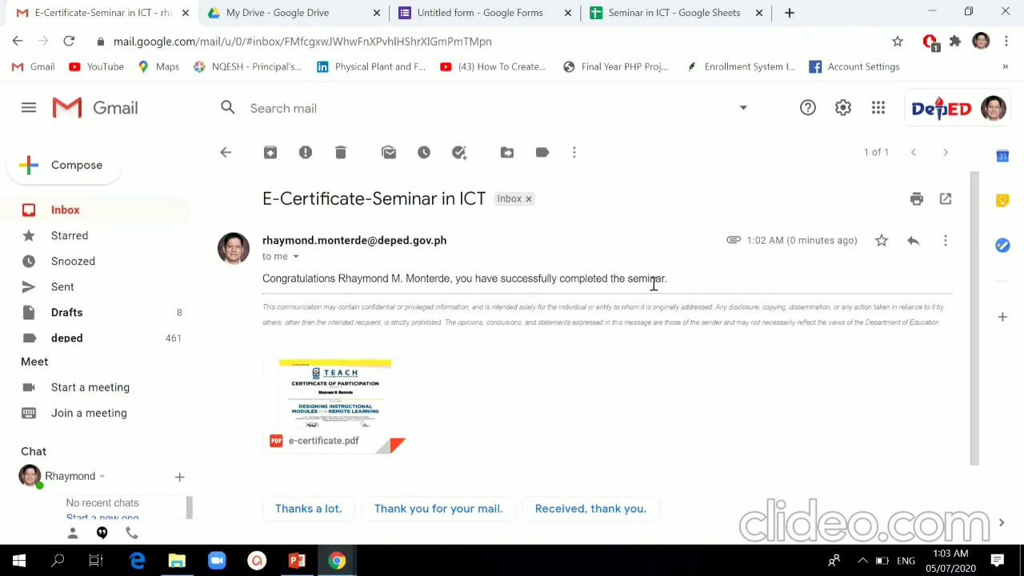
left_click(361, 400)
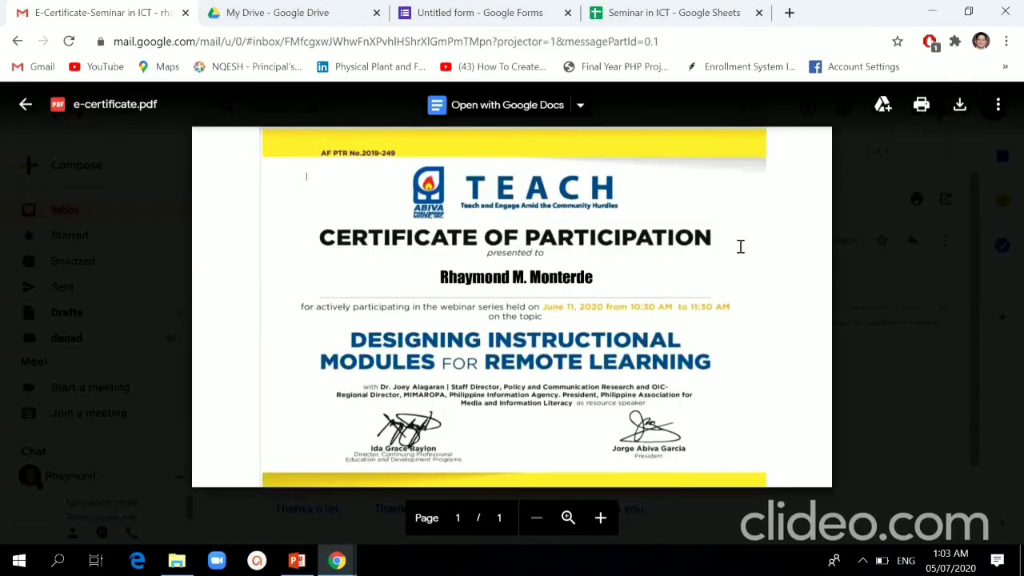
key("Escape")
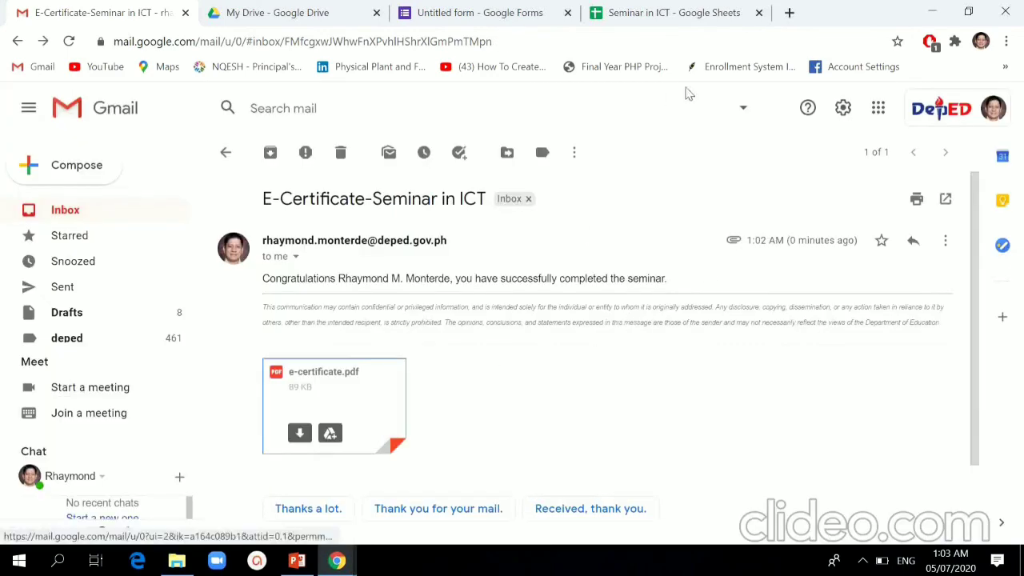
Step: Go to yahoo.com in a new tab and open Yahoo Mail
left_click(789, 12)
left_click(631, 39)
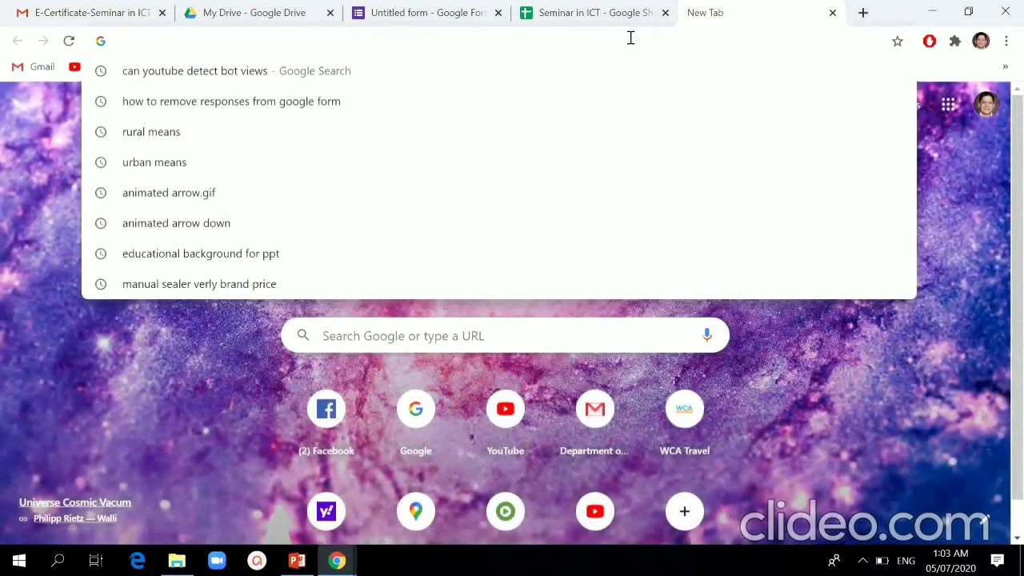
type("yahoo")
key("Return")
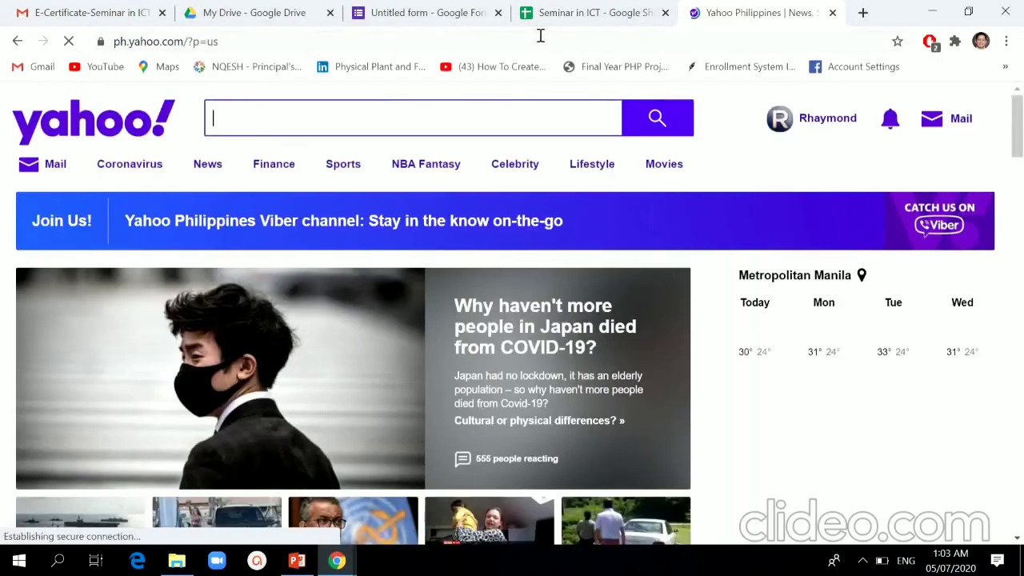
left_click(960, 118)
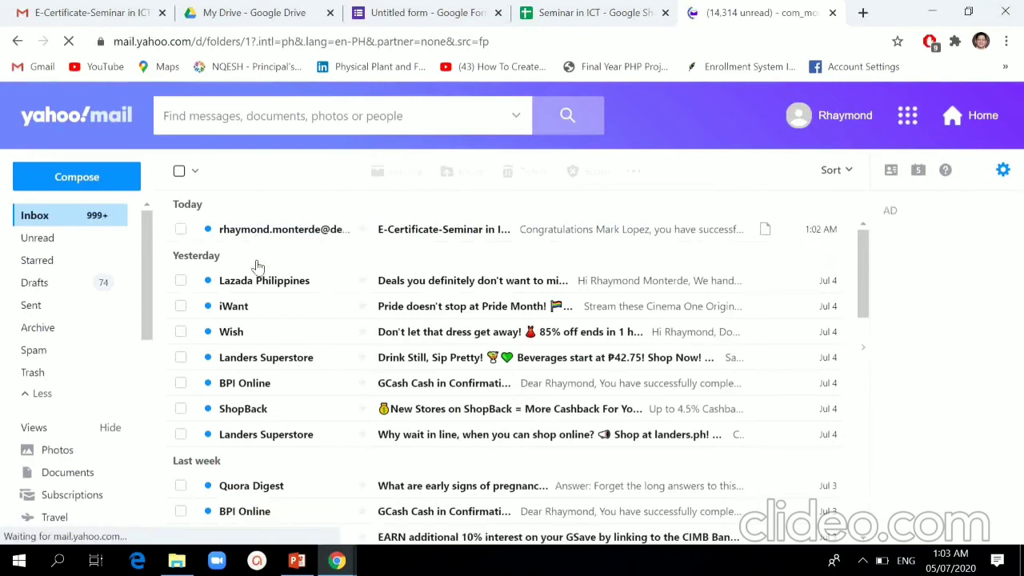
Step: Open the E-Certificate-Seminar in ICT email and view its e-certificate.pdf enlarged
left_click(440, 232)
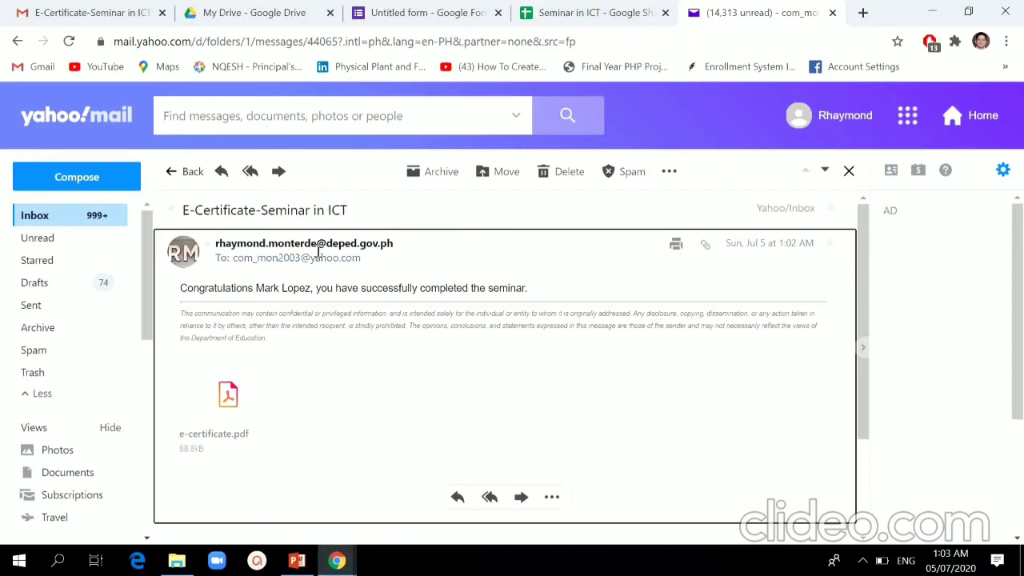
left_click(227, 395)
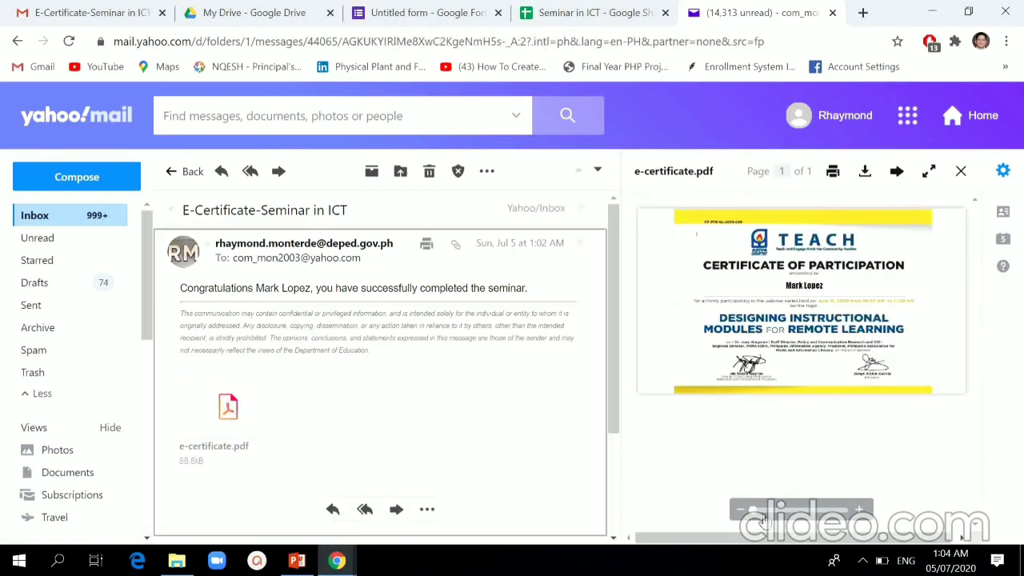
left_click(857, 509)
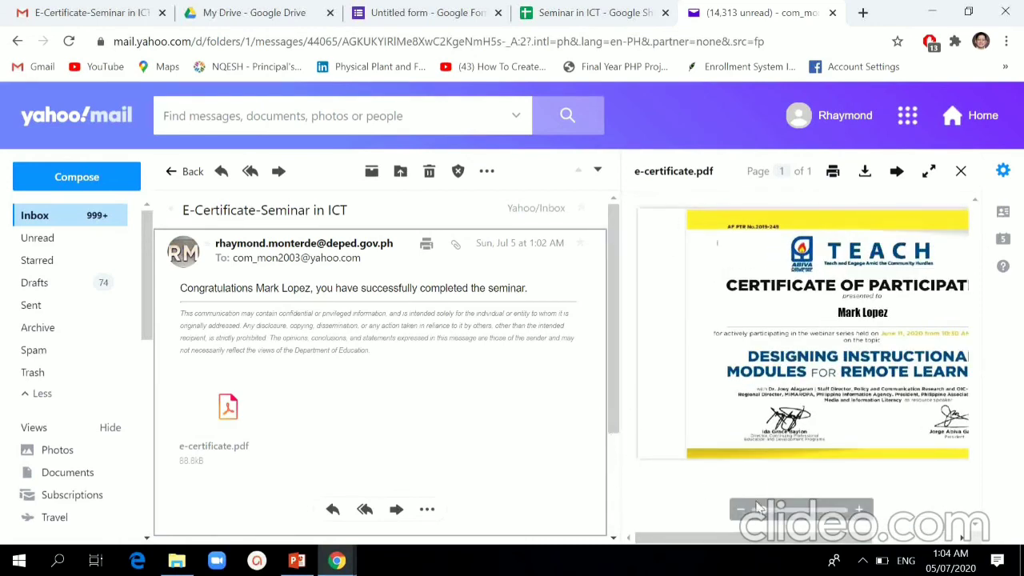
left_click_drag(730, 544, 847, 530)
left_click(858, 510)
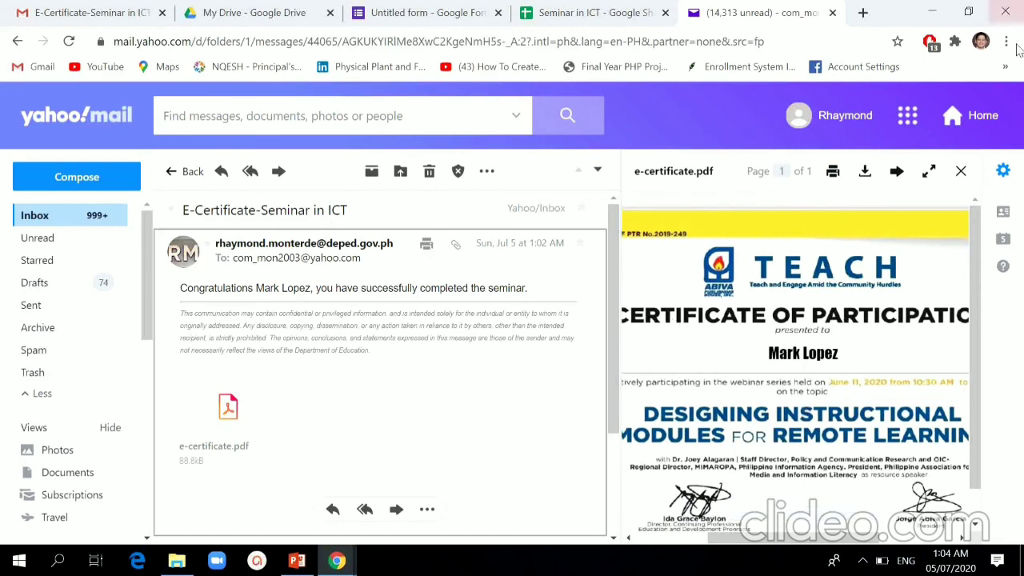
left_click(960, 170)
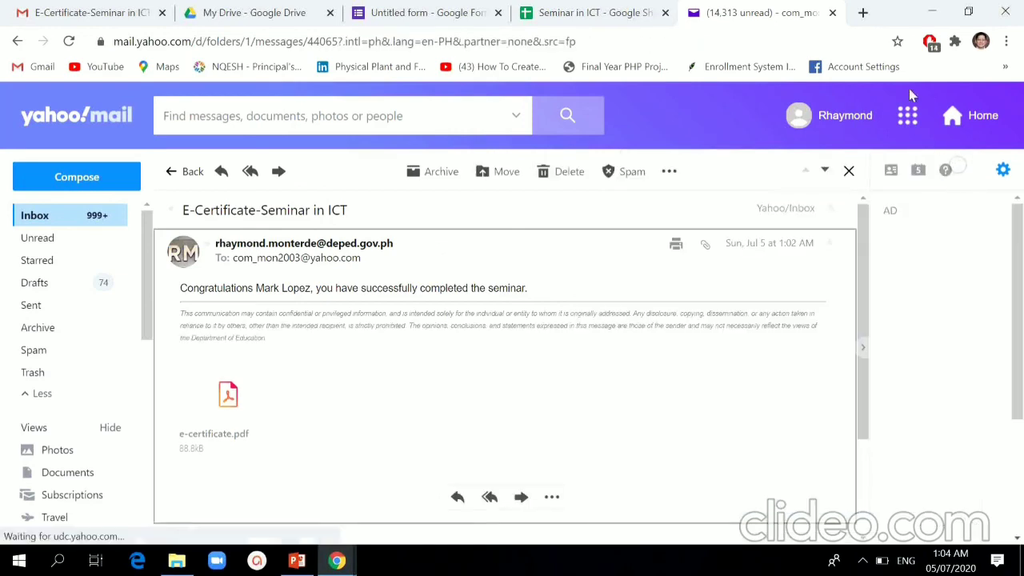
Step: Close the Yahoo Mail tab and the AutoCrat dialog in the Seminar in ICT spreadsheet
left_click(831, 12)
left_click(689, 10)
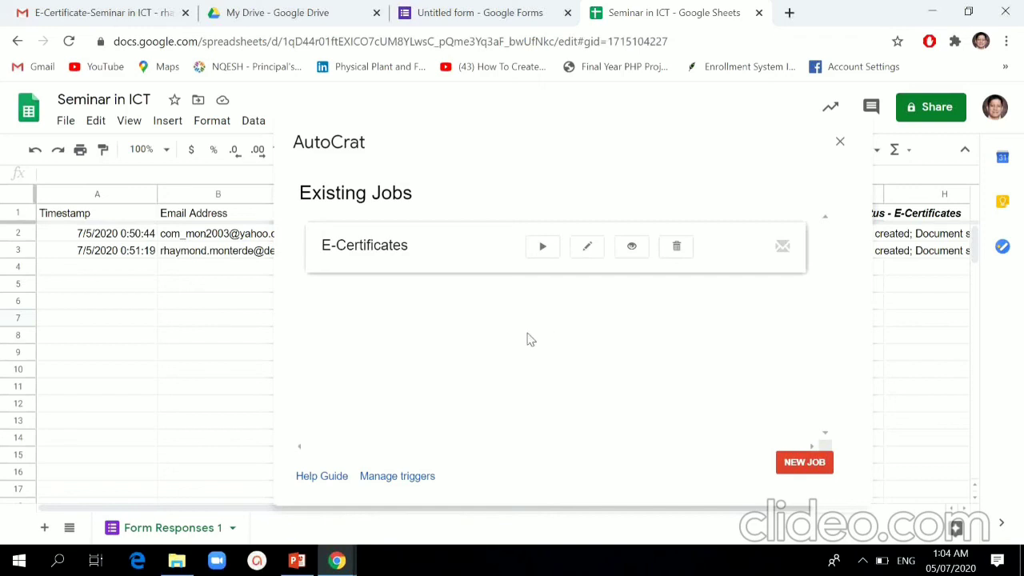
left_click(839, 142)
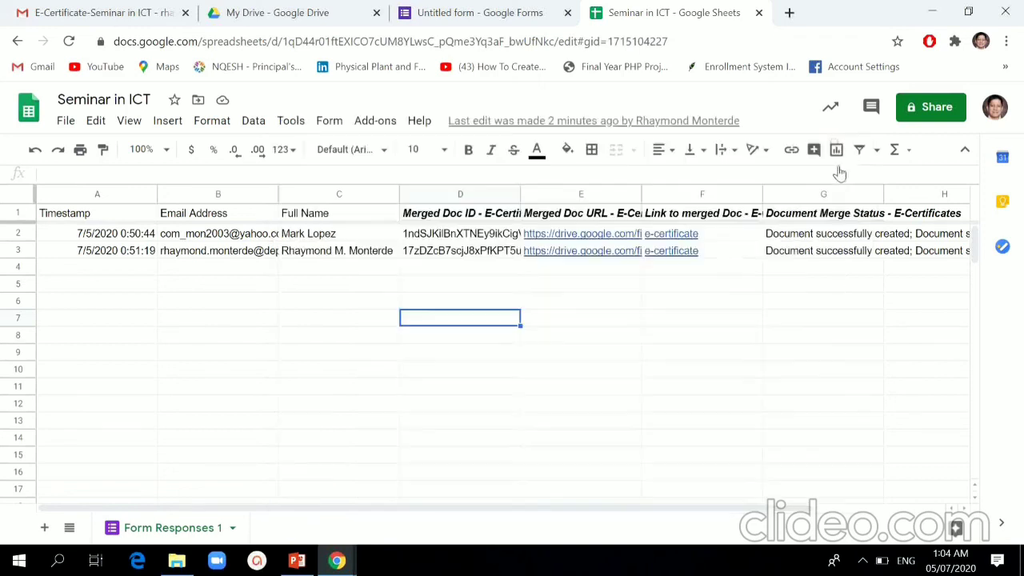
Step: Close the Seminar in ICT, Google Forms and My Drive tabs, then the Chrome window
left_click(758, 14)
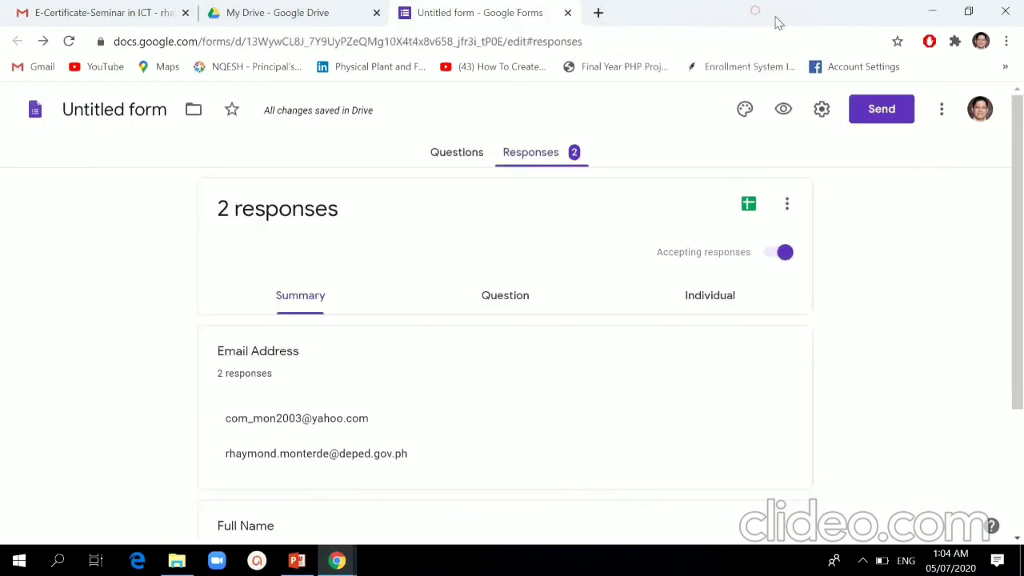
left_click(567, 13)
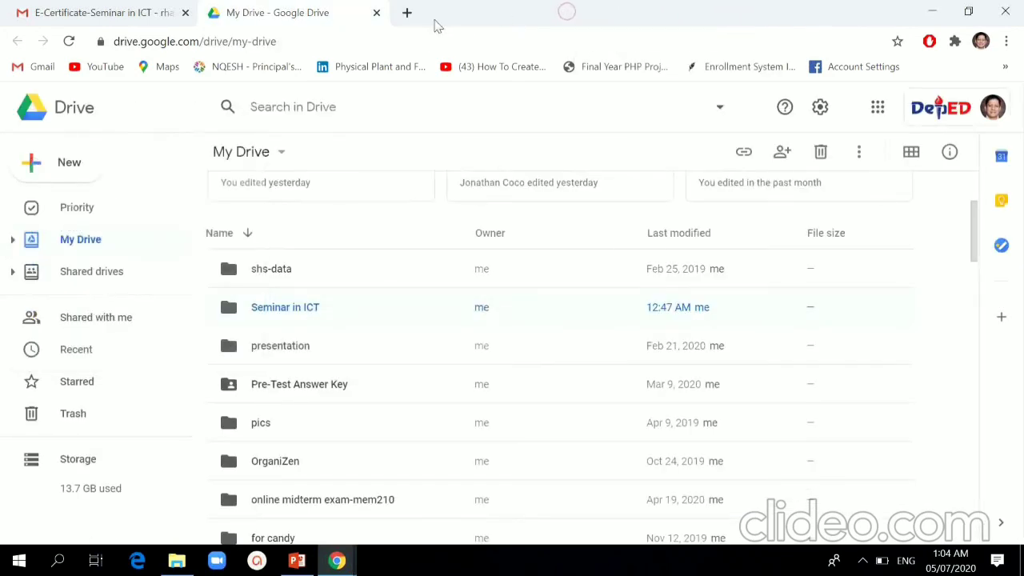
left_click(377, 14)
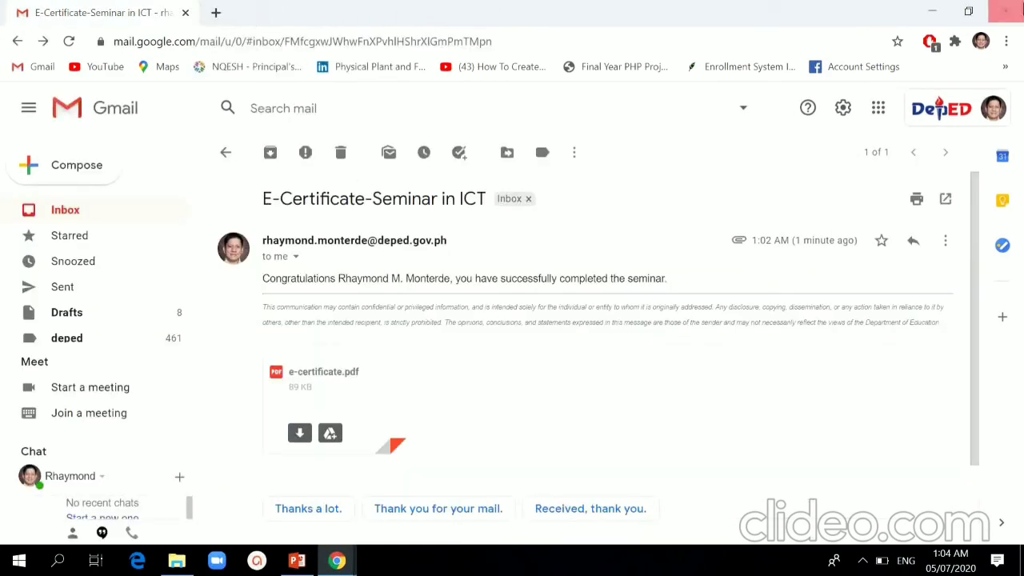
left_click(1005, 11)
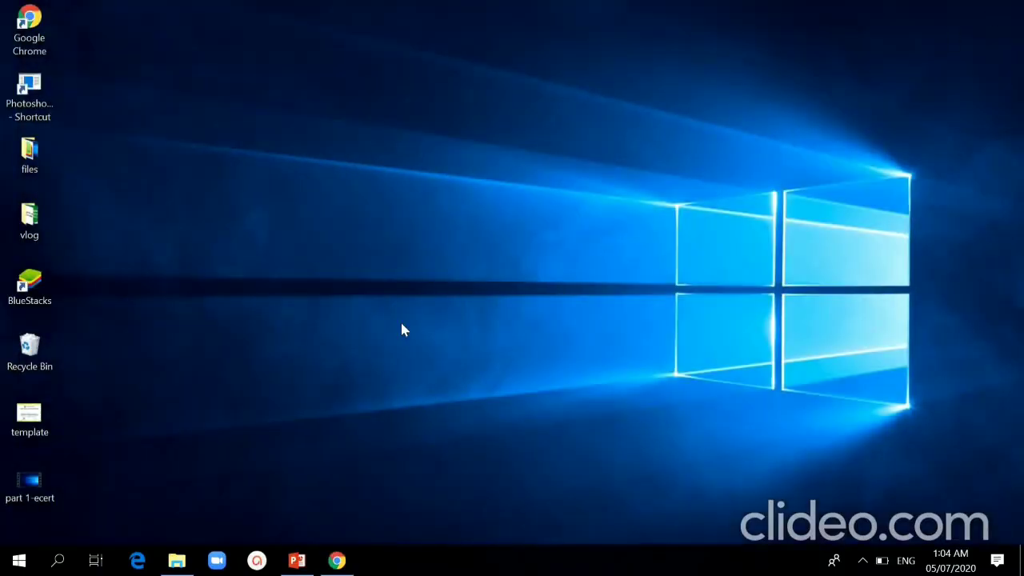